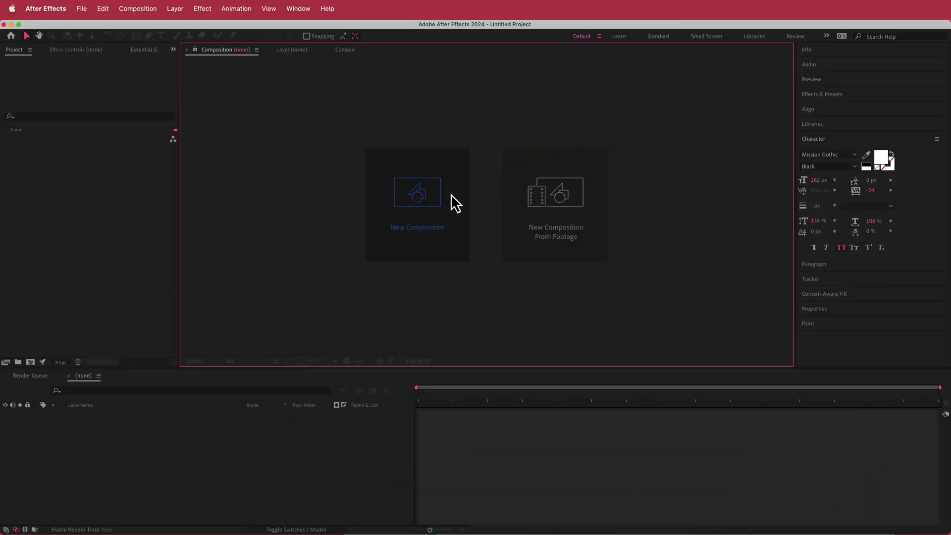
# Create a 15-second 1920 x 1080 composition at 30 fps and add a text layer reading CREATE.
pyautogui.click(450, 194)
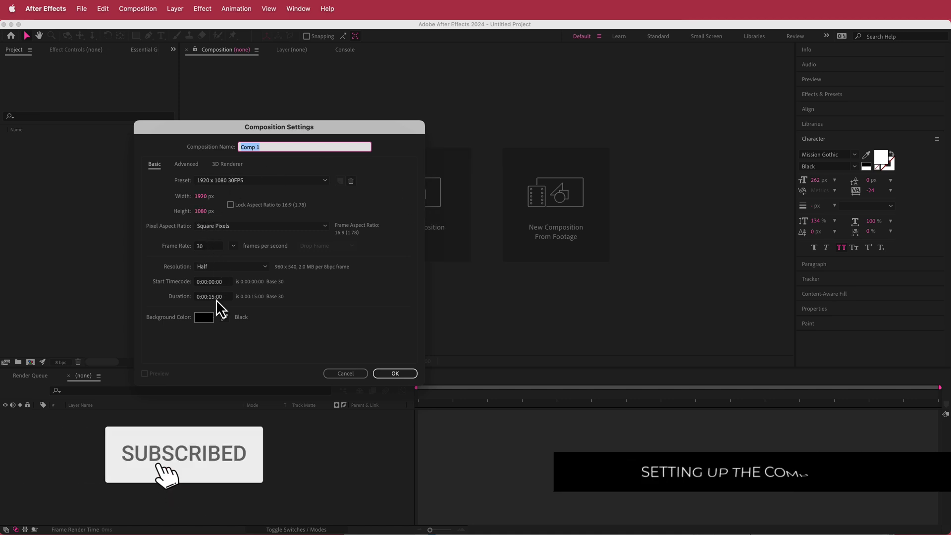
pyautogui.click(396, 375)
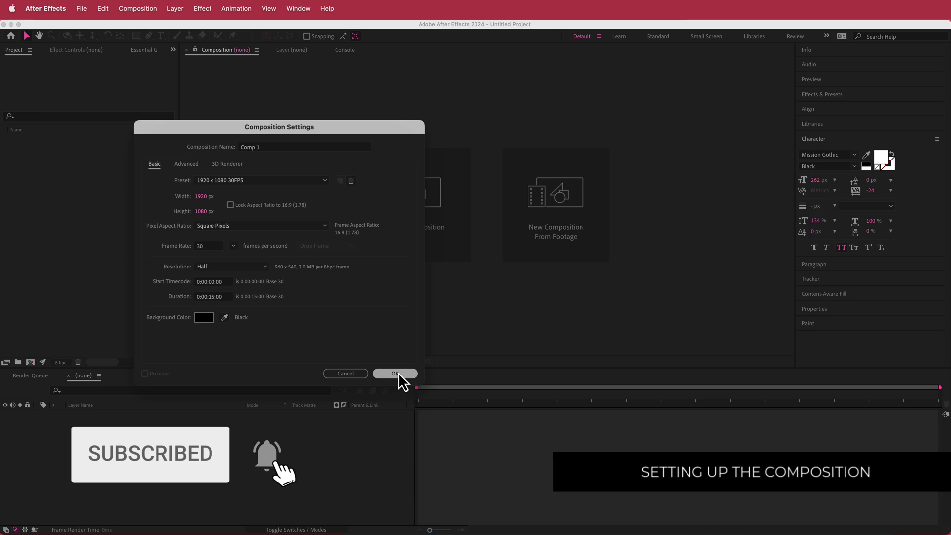
pyautogui.rightClick(274, 420)
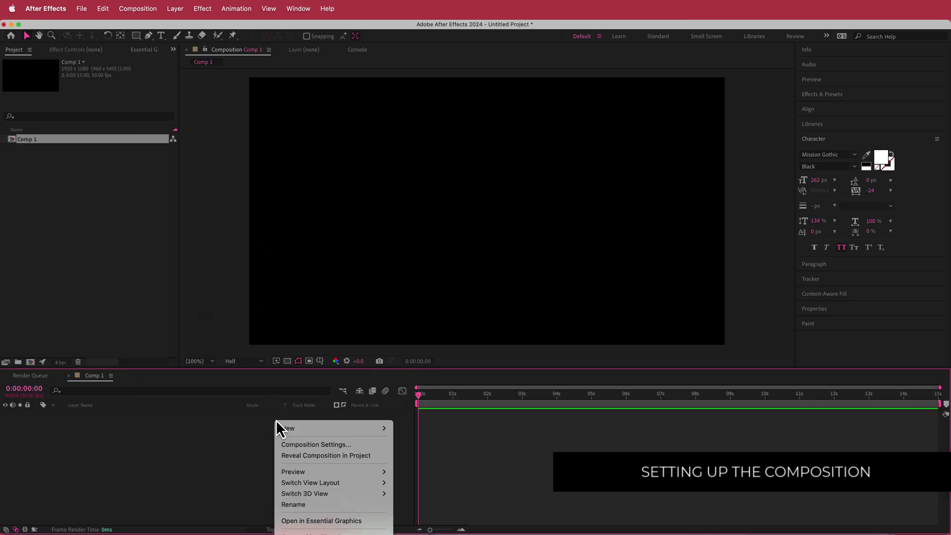
pyautogui.moveTo(303, 429)
pyautogui.click(429, 446)
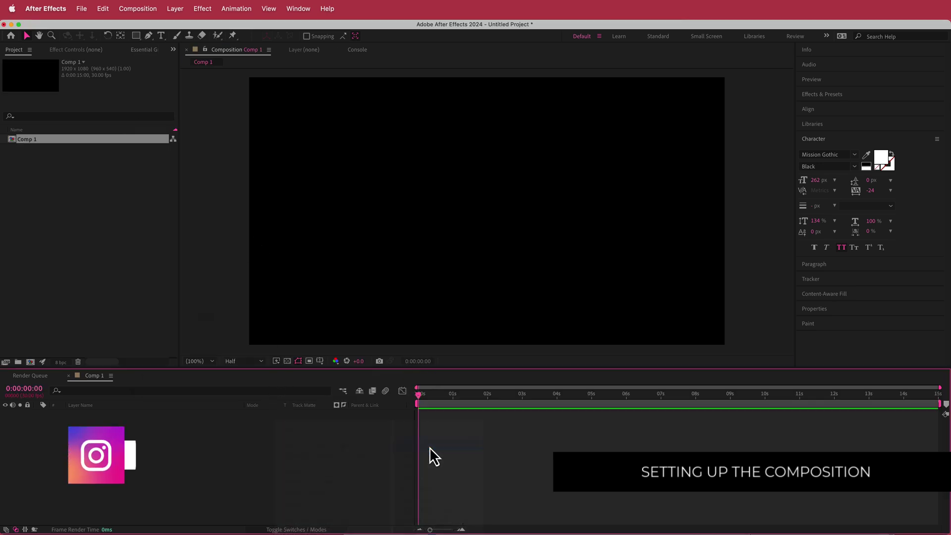
pyautogui.write('CREATE')
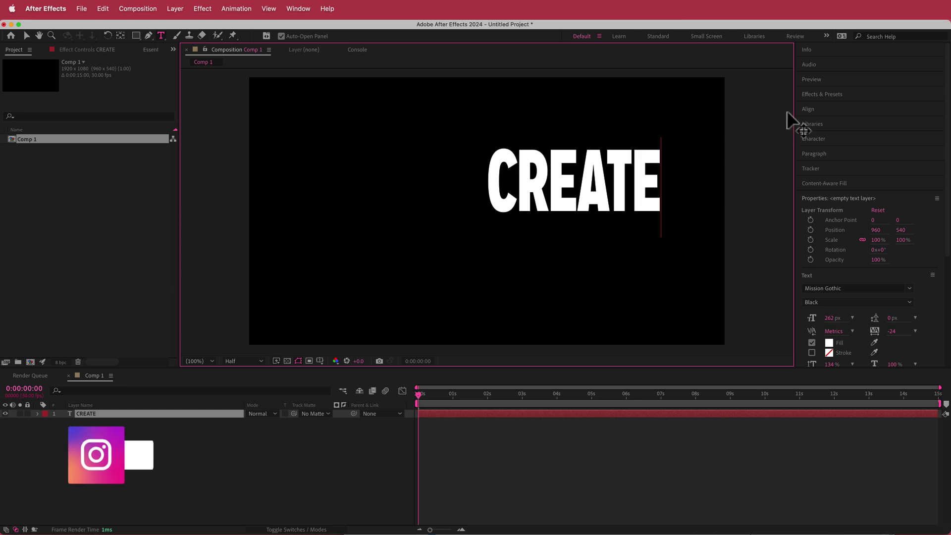
# Move the CREATE text's anchor point to its middle and centre the layer horizontally and vertically in the composition.
pyautogui.click(120, 36)
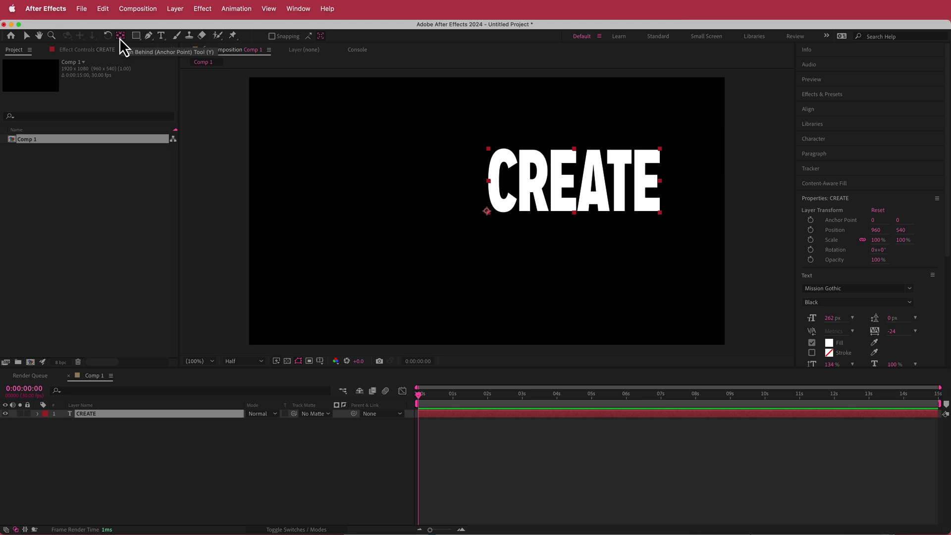
pyautogui.press('super+alt+Home')
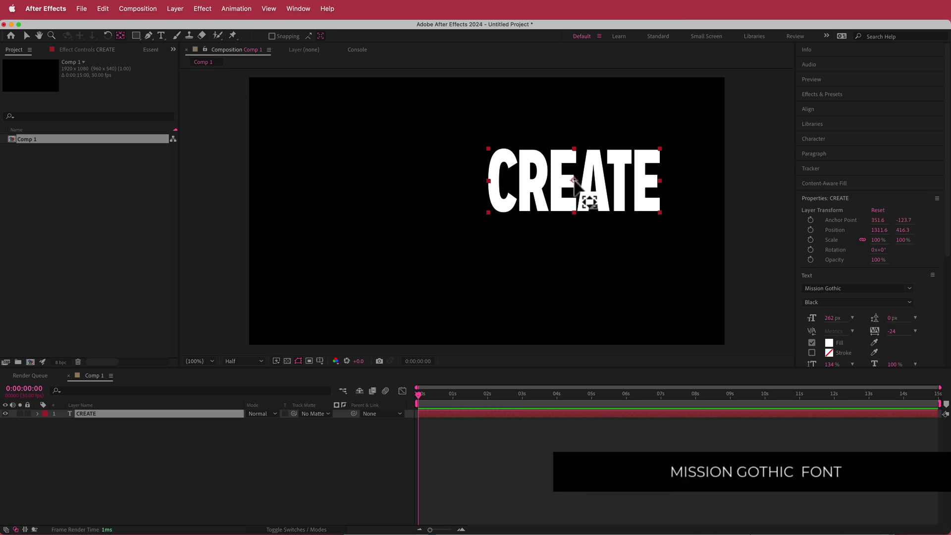
pyautogui.click(819, 114)
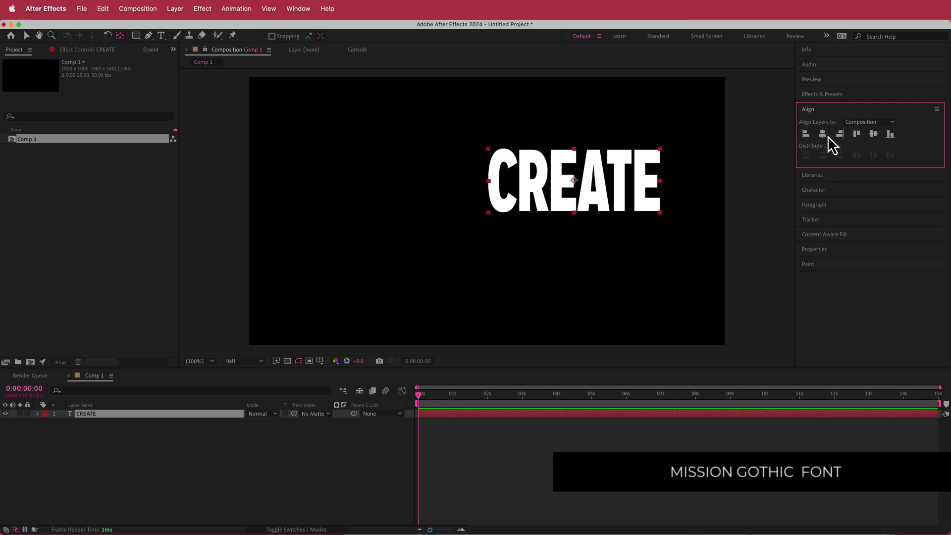
pyautogui.click(822, 133)
pyautogui.click(873, 134)
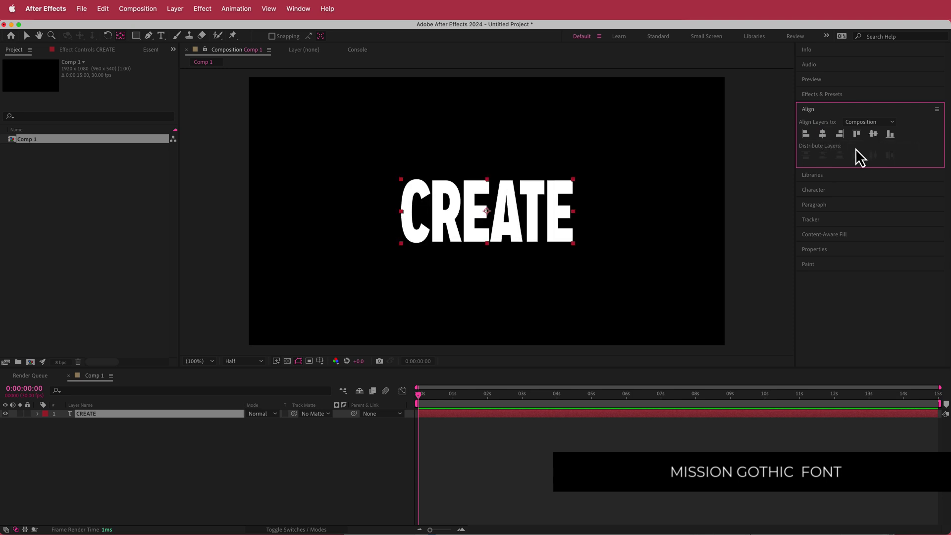
pyautogui.click(814, 191)
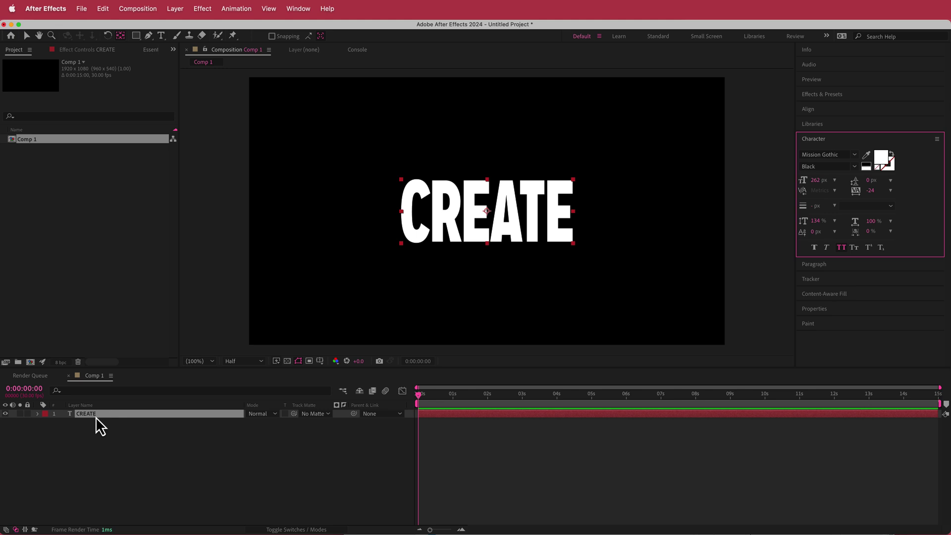
# Add an Opacity text animator to the CREATE layer and set its opacity to 0%.
pyautogui.click(38, 413)
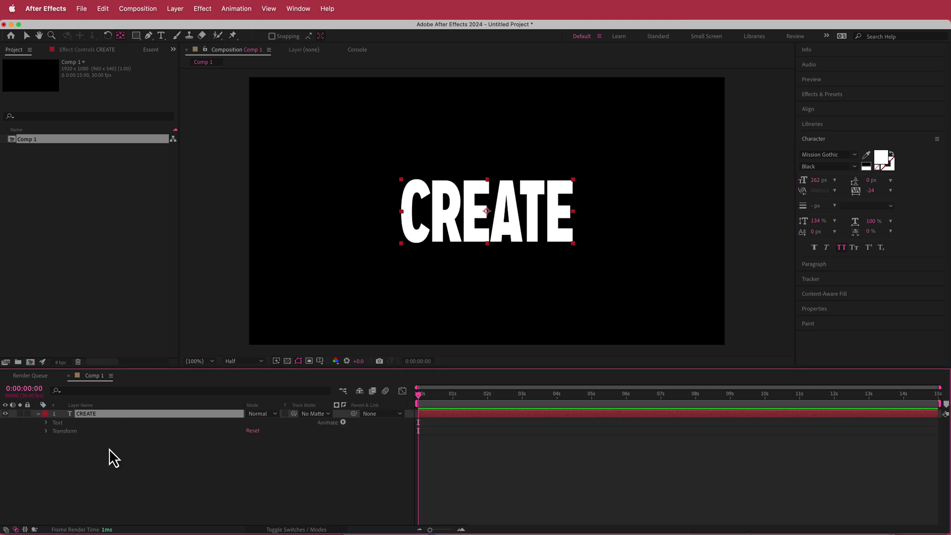
pyautogui.click(343, 422)
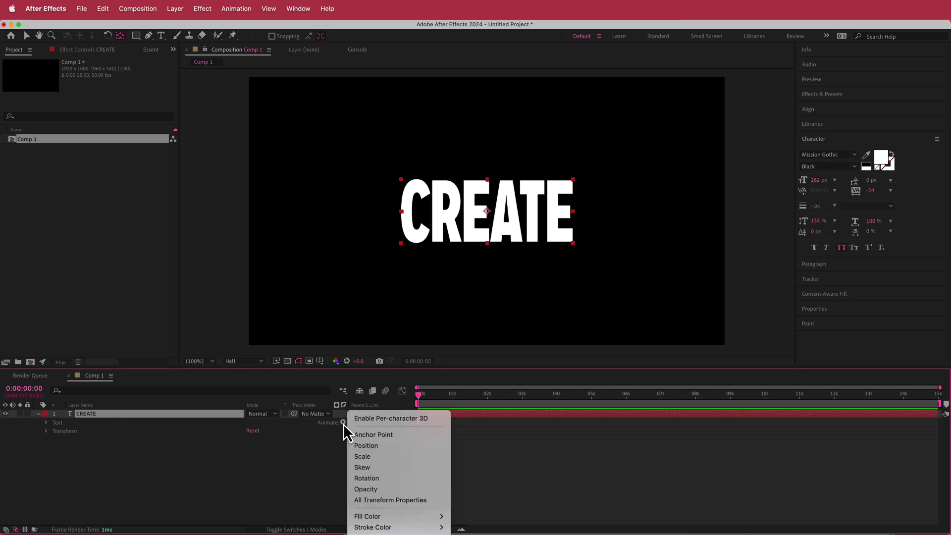
pyautogui.click(387, 491)
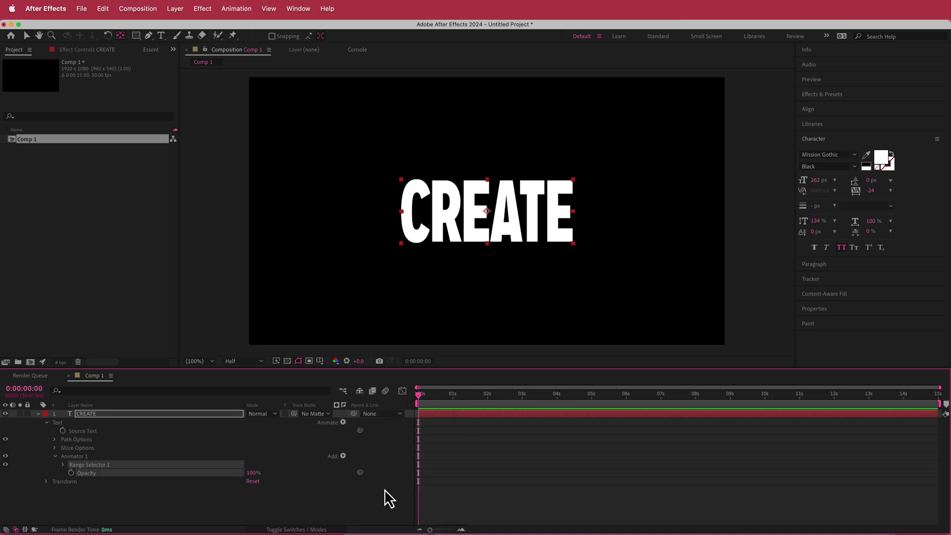
pyautogui.click(253, 473)
pyautogui.write('0')
pyautogui.press('Return')
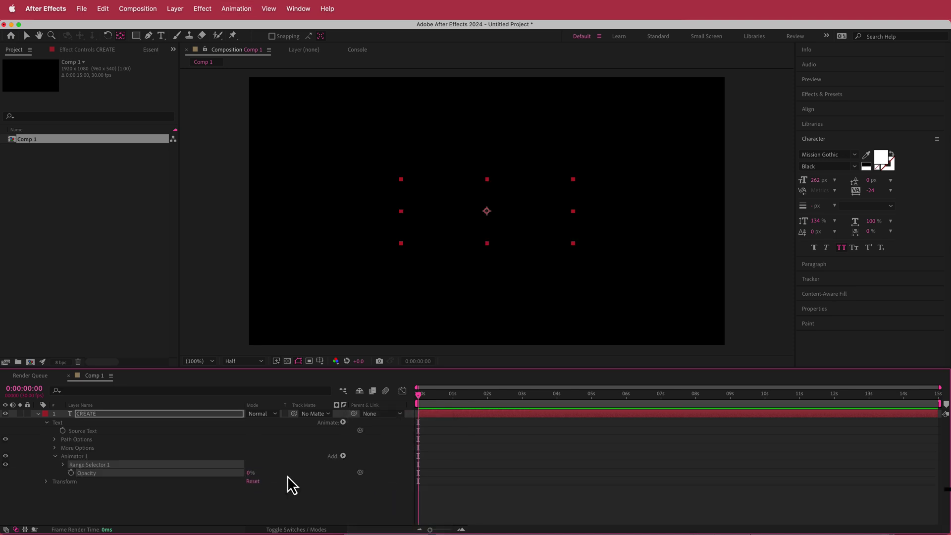
# Keyframe the range selector's Offset from 0% at the first frame to 100% at 0:00:01:13, and scrub to check it.
pyautogui.click(63, 465)
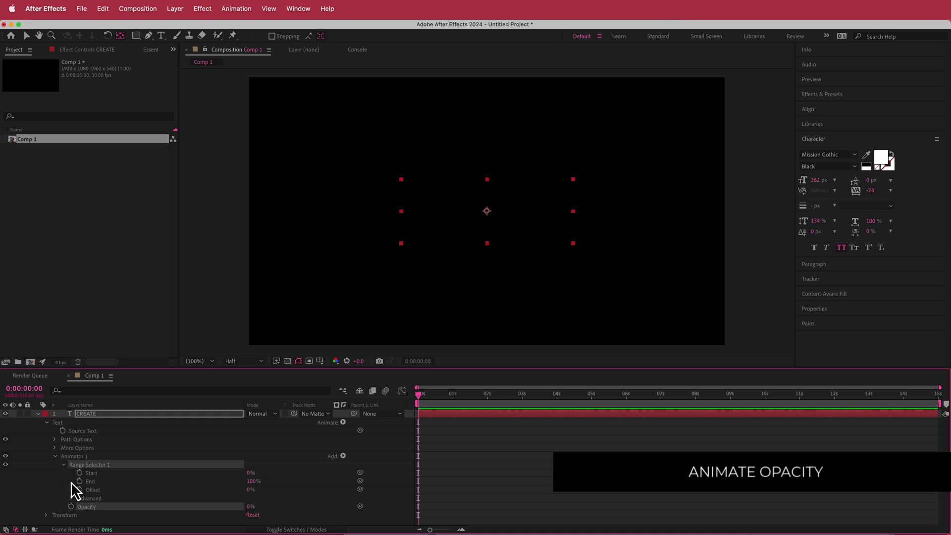
pyautogui.click(79, 489)
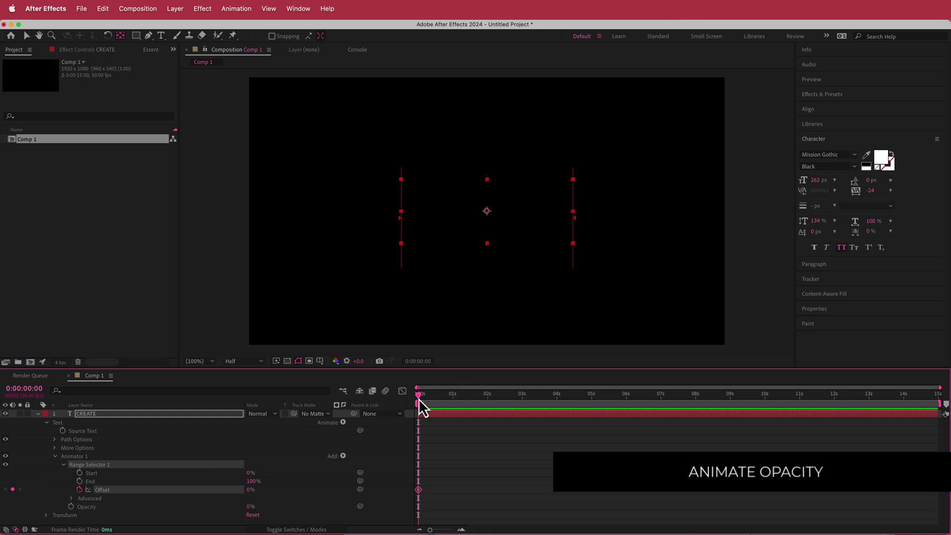
pyautogui.moveTo(432, 397); pyautogui.dragTo(471, 399)
pyautogui.press('F2')
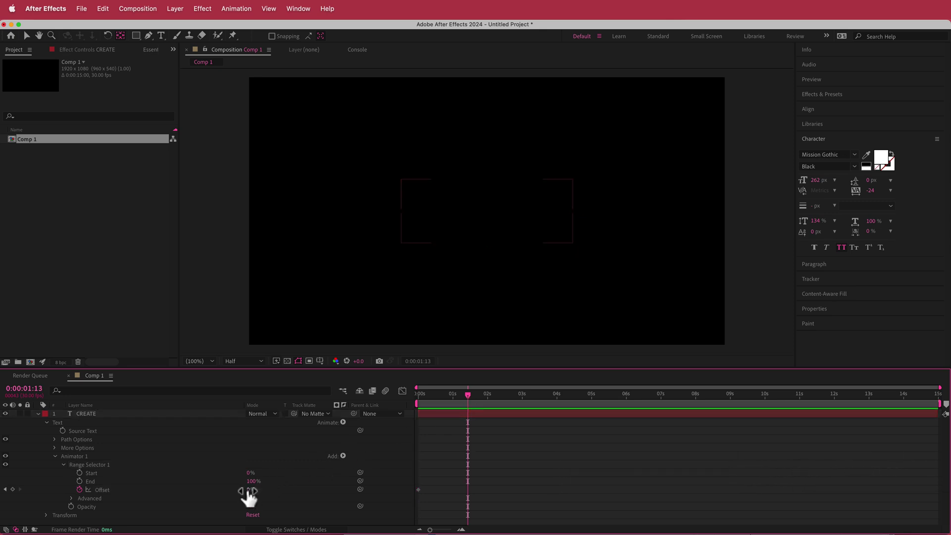
pyautogui.write('100')
pyautogui.press('Return')
pyautogui.moveTo(470, 396)
pyautogui.mouseDown()
pyautogui.moveTo(397, 405)
pyautogui.moveTo(469, 402)
pyautogui.mouseUp()
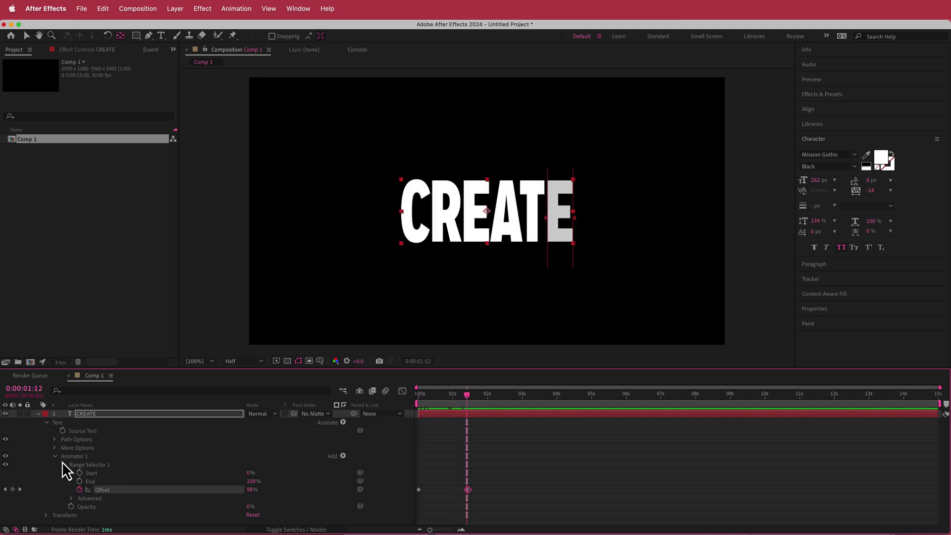
# Turn on Randomize Order in the range selector's advanced options, set Random Seed to 13, and scrub back to the start.
pyautogui.click(70, 498)
pyautogui.click(249, 503)
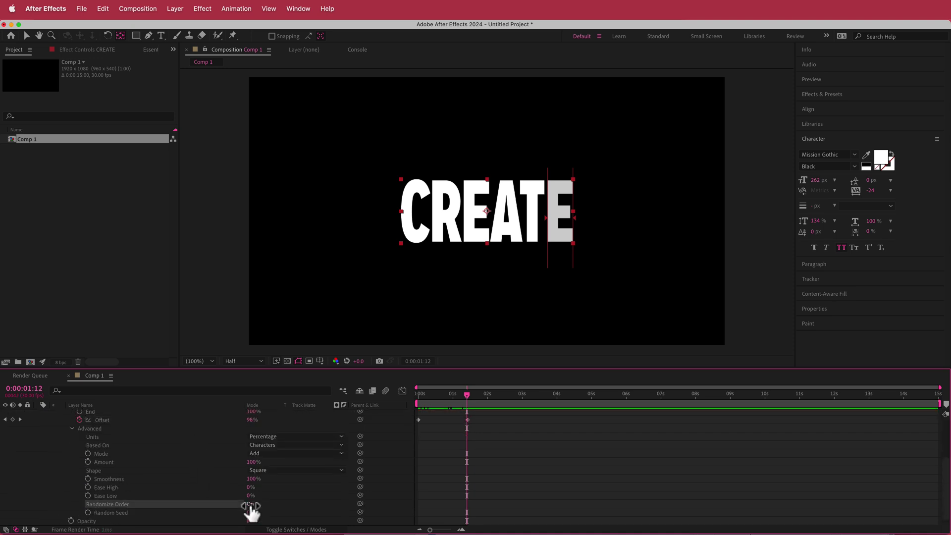
pyautogui.moveTo(249, 512); pyautogui.dragTo(256, 512)
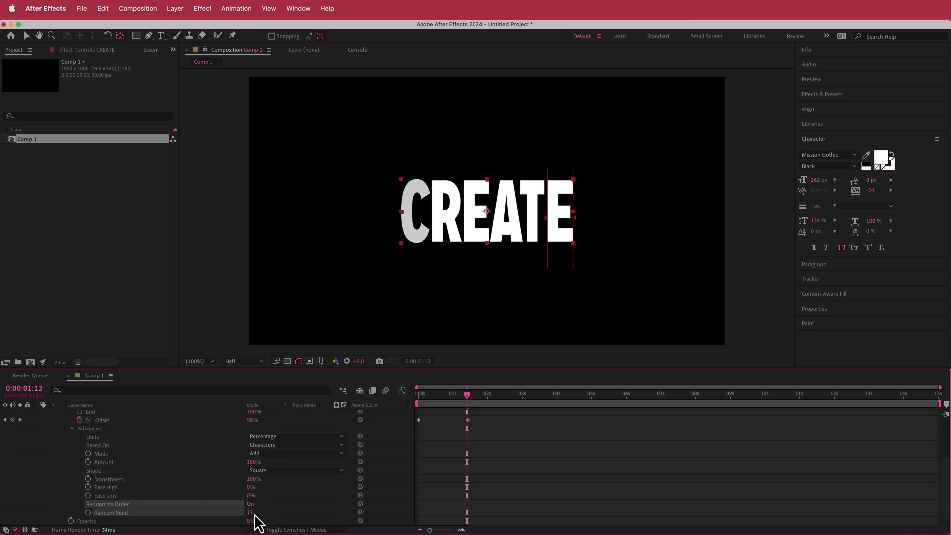
pyautogui.moveTo(467, 401); pyautogui.dragTo(409, 403)
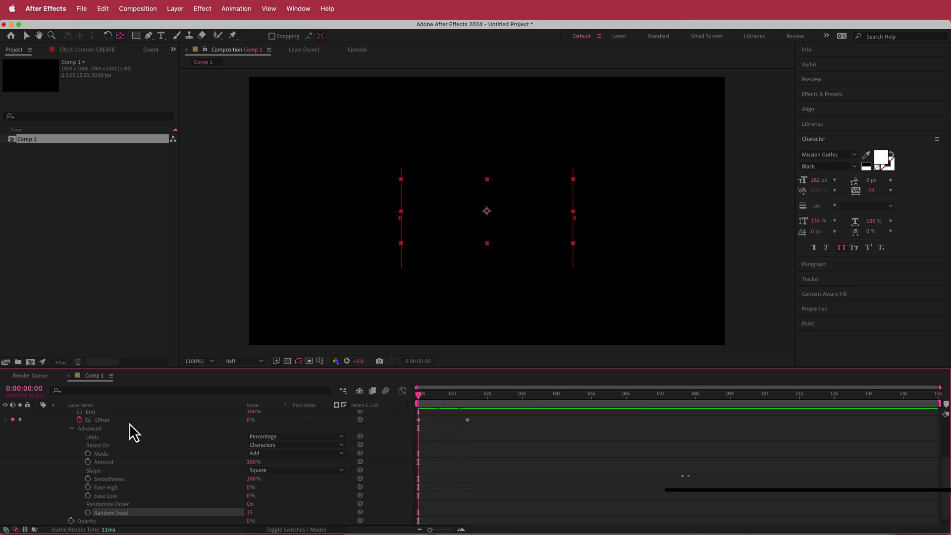
# Keyframe the CREATE layer's Scale from 100% at the first frame to 125% at 0:00:14:29, and return to the start.
pyautogui.scroll(5, 132, 420)
pyautogui.click(39, 414)
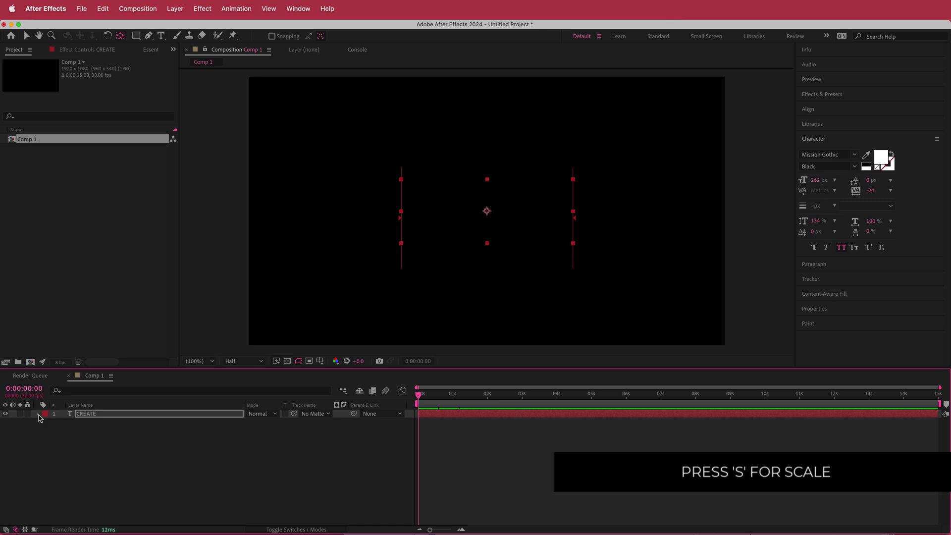
pyautogui.press('s')
pyautogui.click(62, 422)
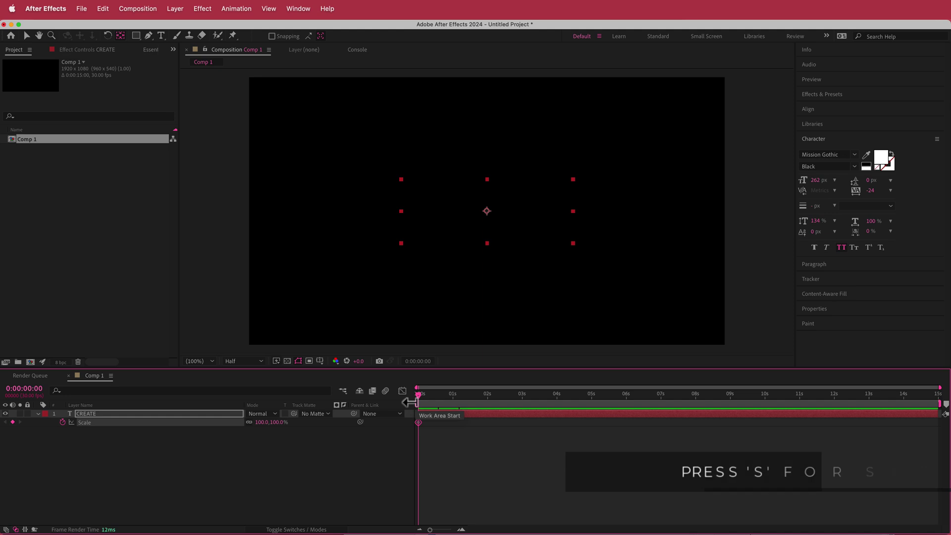
pyautogui.moveTo(418, 396); pyautogui.dragTo(937, 411)
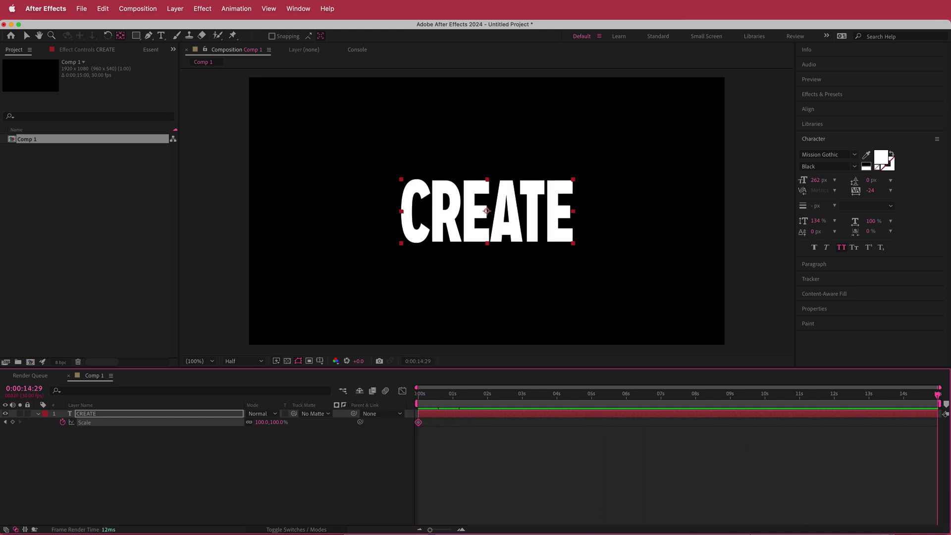
pyautogui.click(261, 422)
pyautogui.press('Return')
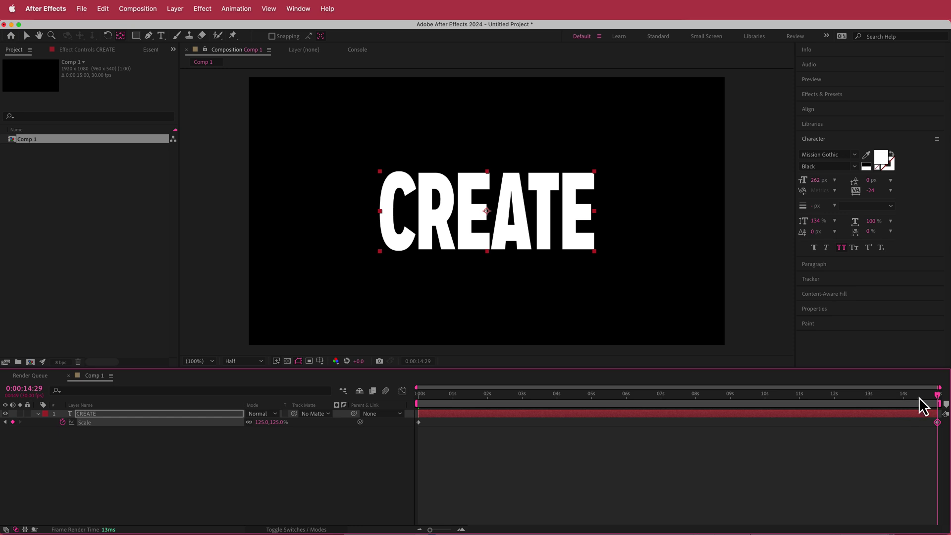
pyautogui.moveTo(934, 395); pyautogui.dragTo(369, 409)
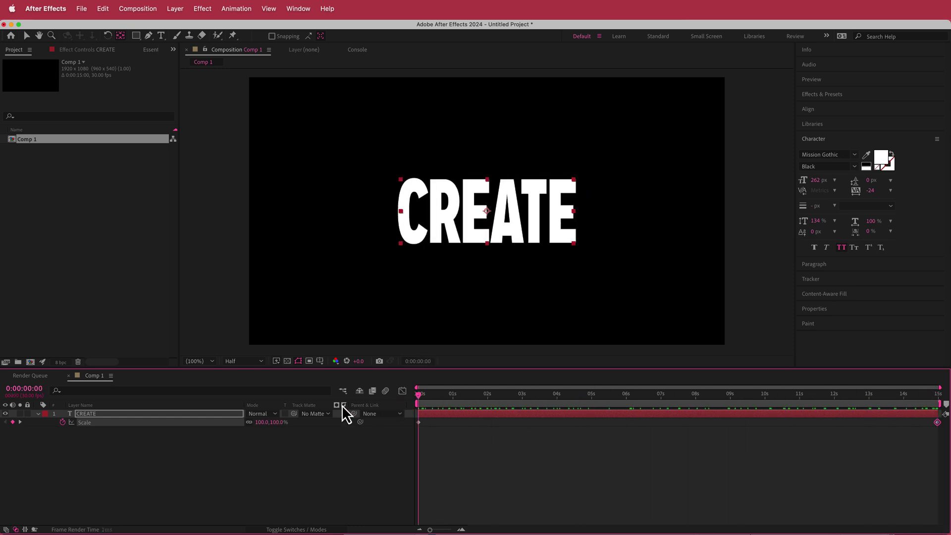
# Pre-compose the CREATE layer into a new composition named TEXT, moving all attributes.
pyautogui.click(200, 455)
pyautogui.click(90, 416)
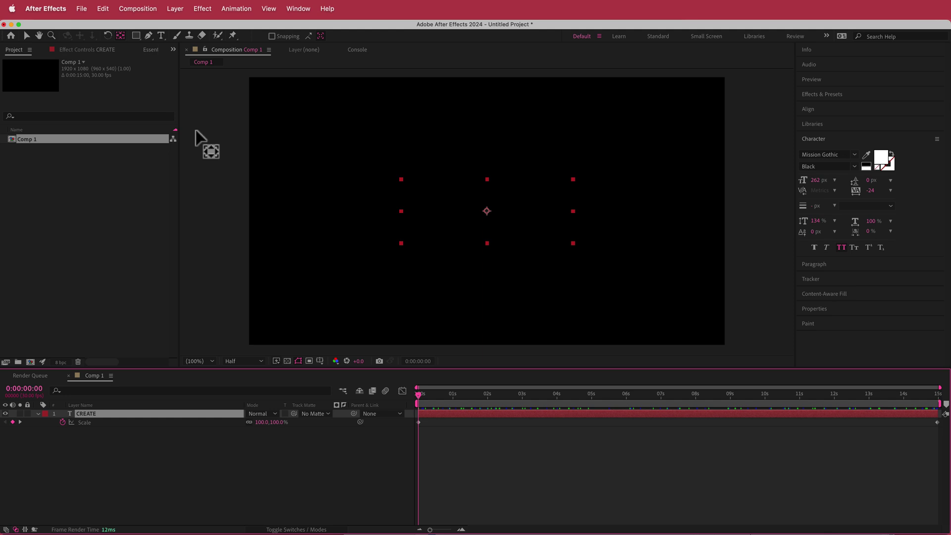
pyautogui.click(174, 9)
pyautogui.click(234, 368)
pyautogui.write('TEXT')
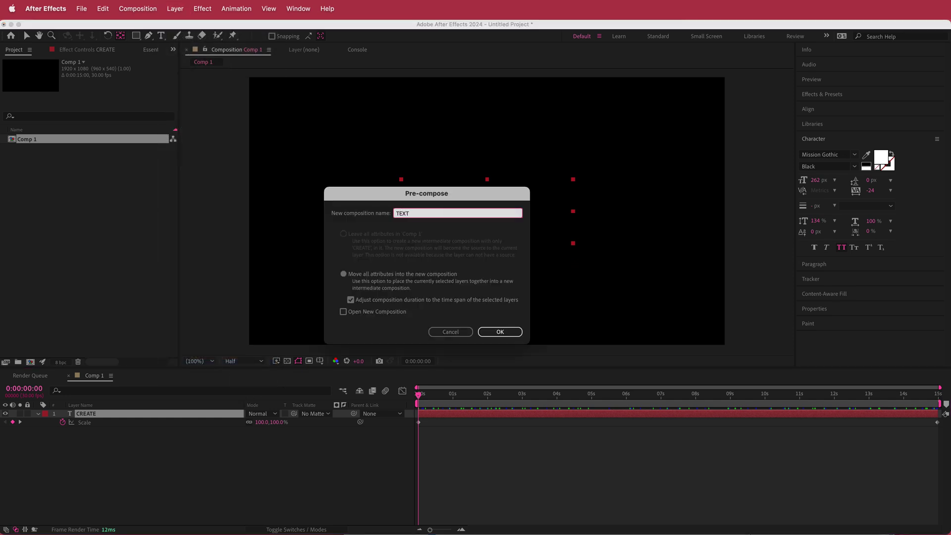
pyautogui.press('Return')
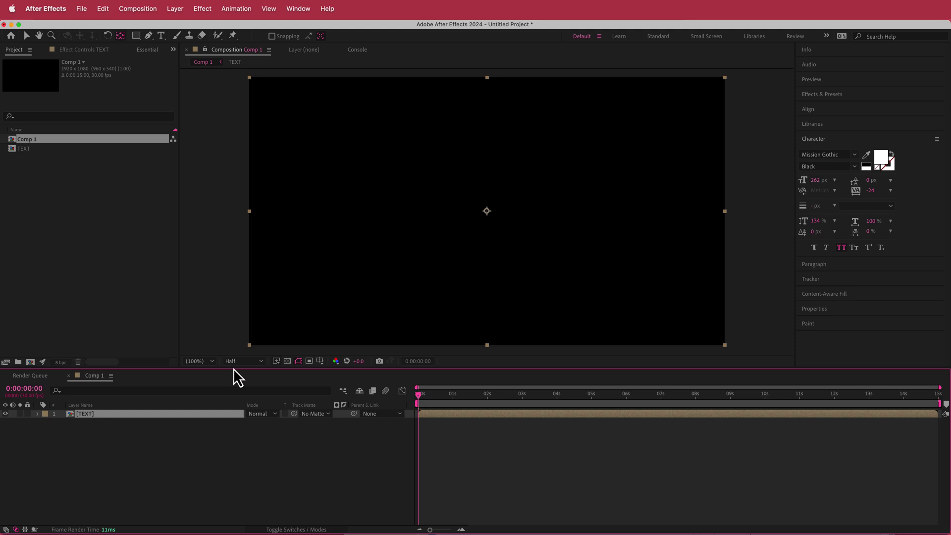
# Add an adjustment layer above the TEXT pre-composition and apply the CC Mr. Mercury effect to it.
pyautogui.rightClick(343, 415)
pyautogui.moveTo(376, 424)
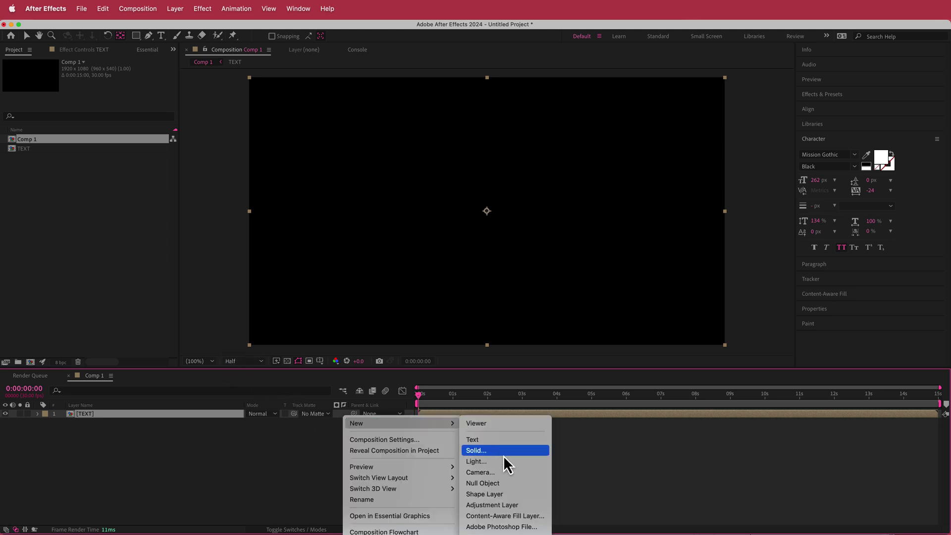
pyautogui.click(525, 504)
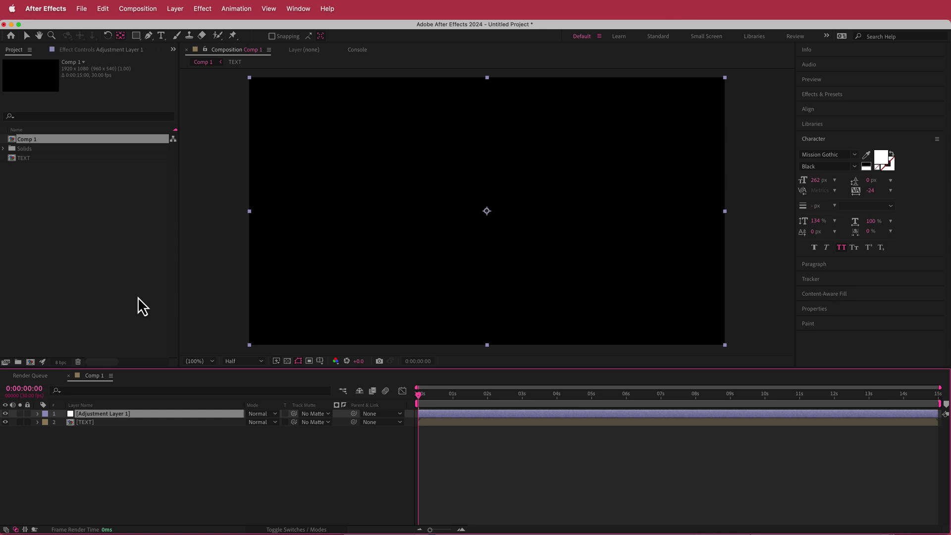
pyautogui.hotkey('ctrl', 'space')
pyautogui.write('mr')
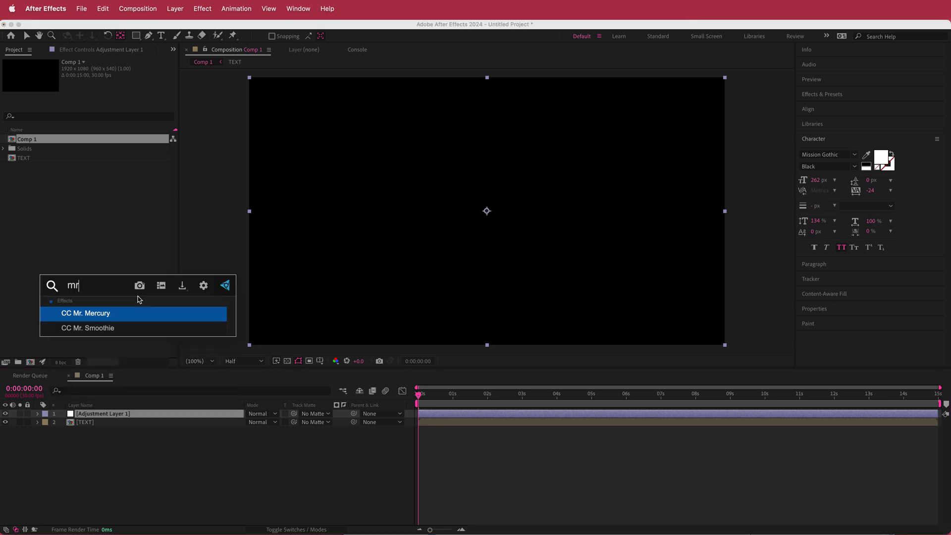
pyautogui.press('Return')
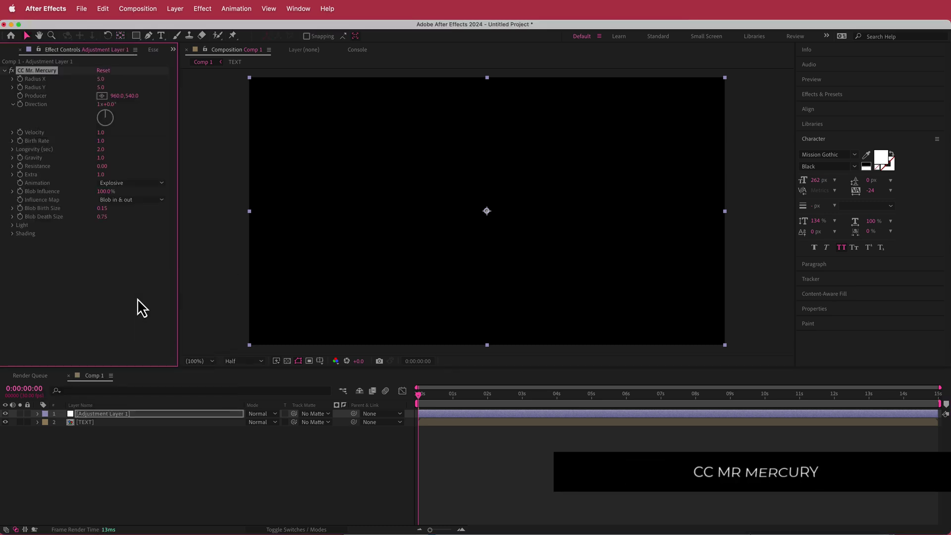
# In the CC Mr. Mercury effect, set Radius X to 0, Radius Y to 1000, Birth Rate to 100 and Gravity to 0.5.
pyautogui.moveTo(419, 399); pyautogui.dragTo(485, 396)
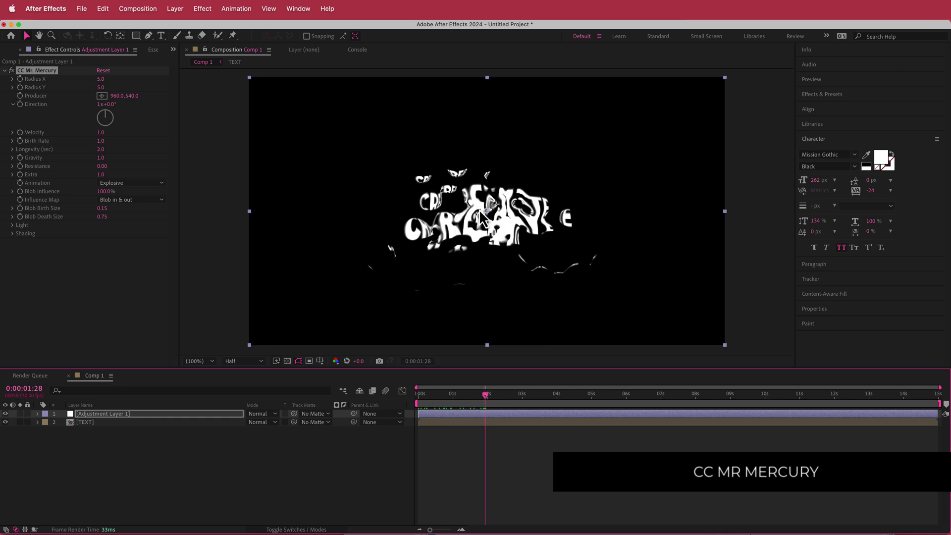
pyautogui.click(101, 79)
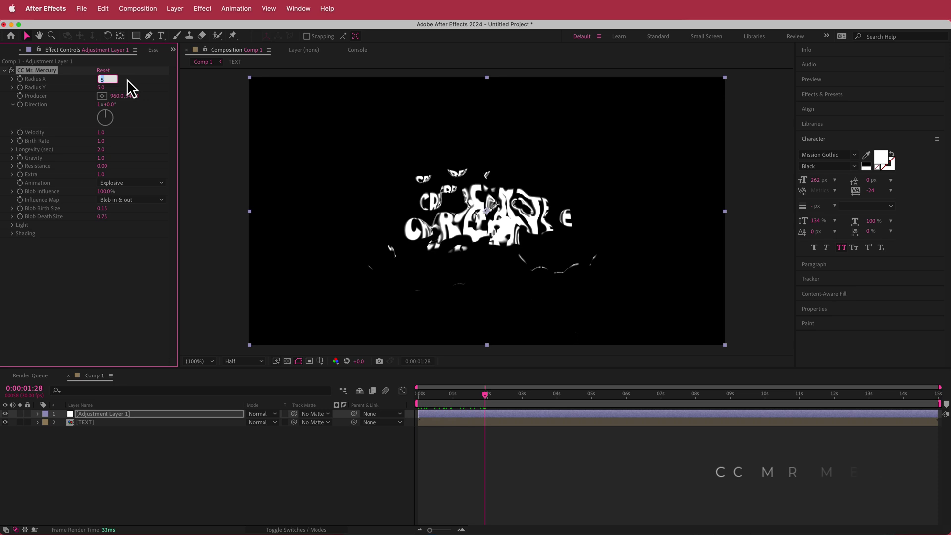
pyautogui.write('0')
pyautogui.press('Tab')
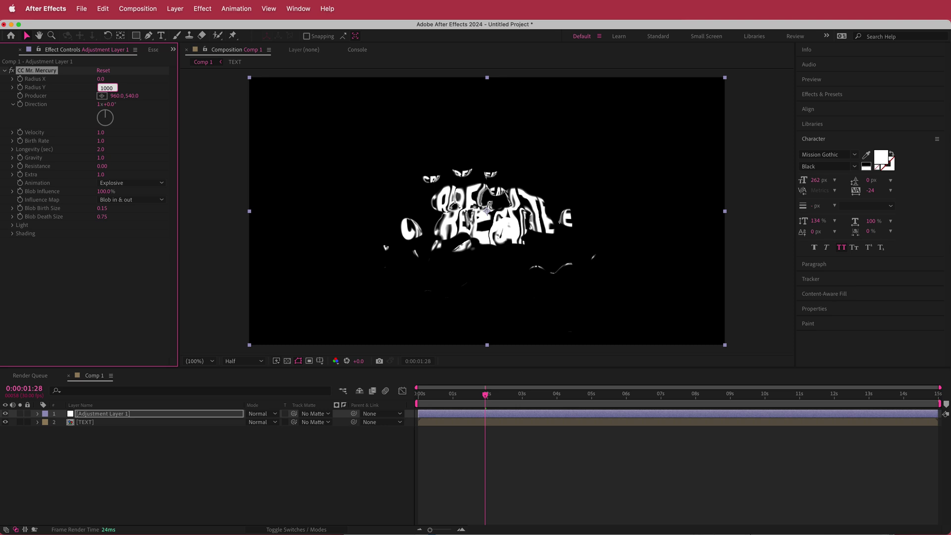
pyautogui.click(102, 141)
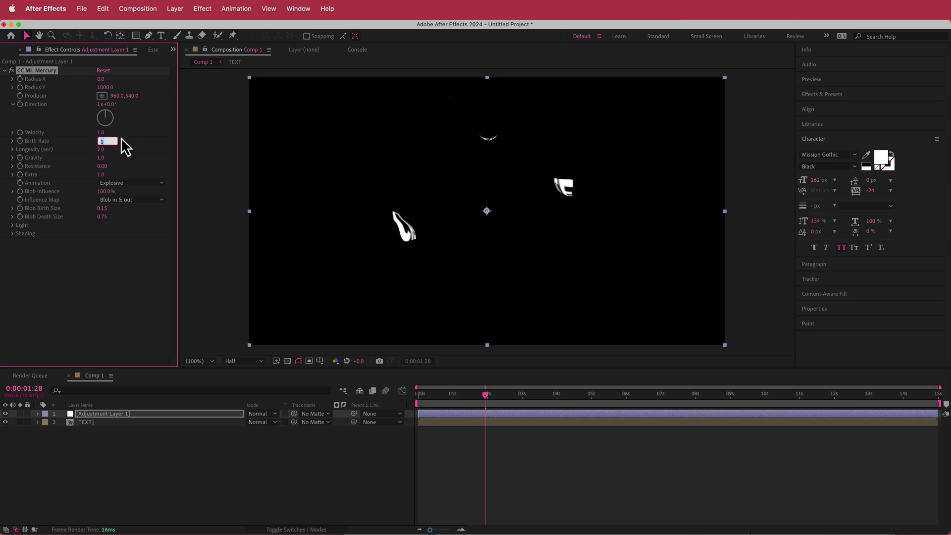
pyautogui.write('100')
pyautogui.press('Tab')
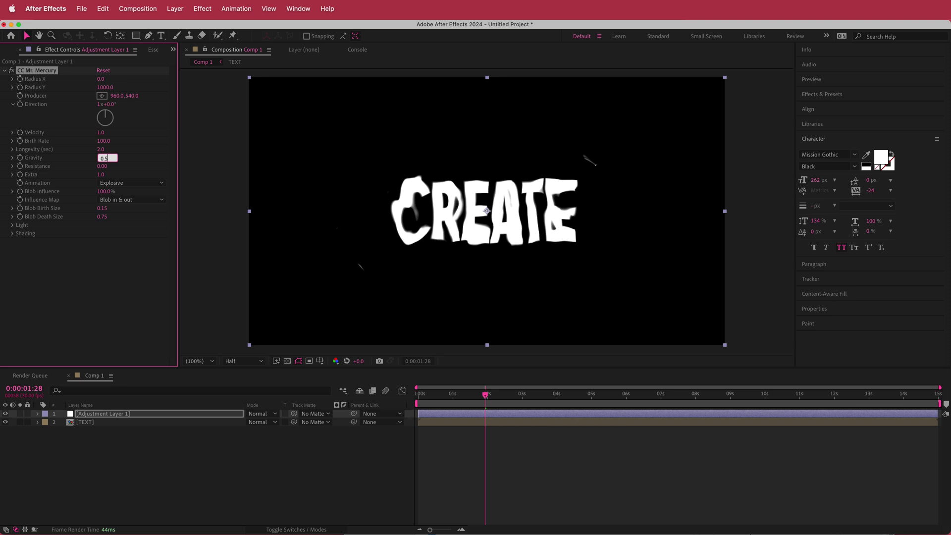
# Keyframe CC Mr. Mercury's Blob Death Size from 0.75 at the first frame to 5.00 at 0:00:02:01.
pyautogui.moveTo(492, 395); pyautogui.dragTo(382, 389)
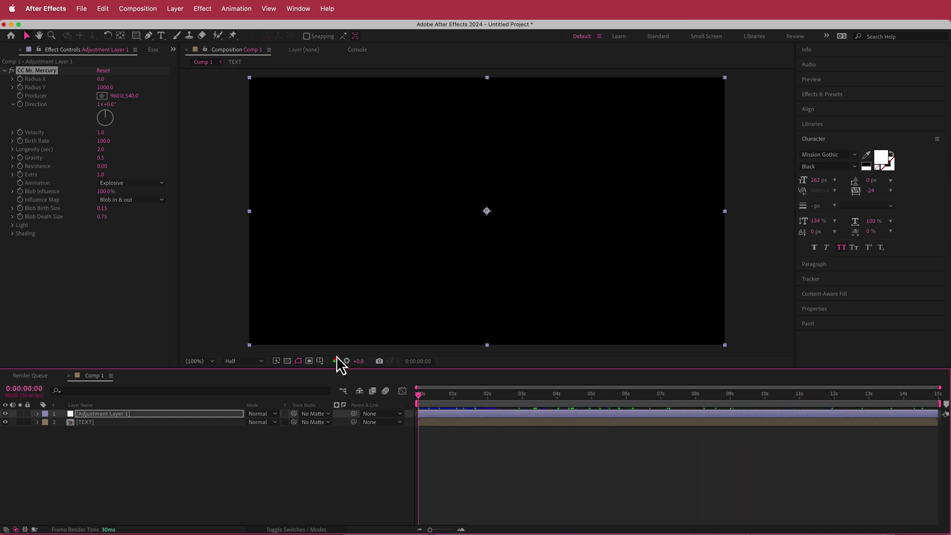
pyautogui.click(20, 217)
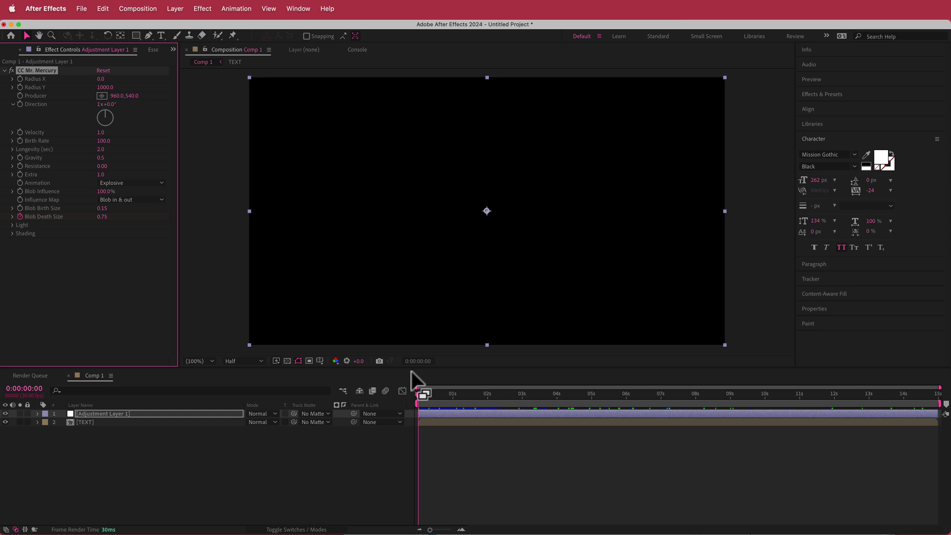
pyautogui.moveTo(419, 396); pyautogui.dragTo(489, 396)
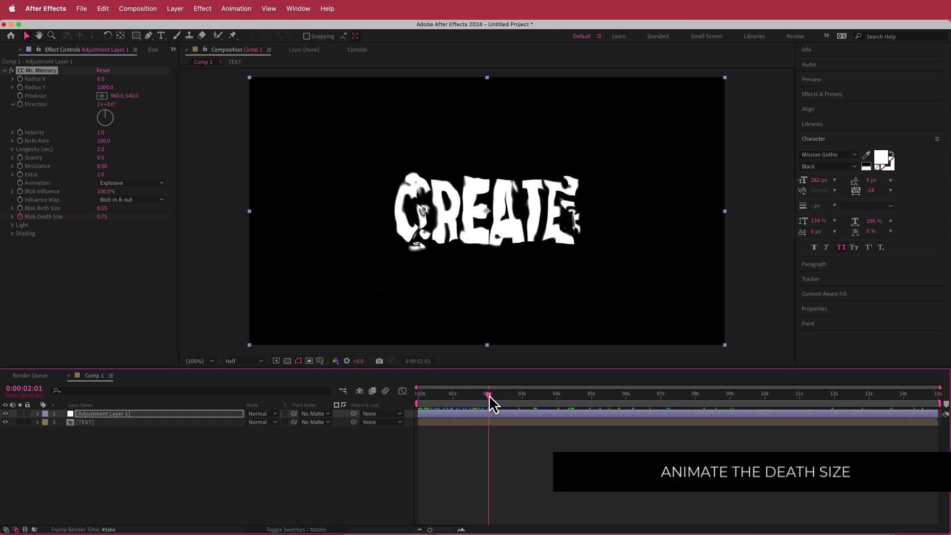
pyautogui.click(101, 217)
pyautogui.press('Return')
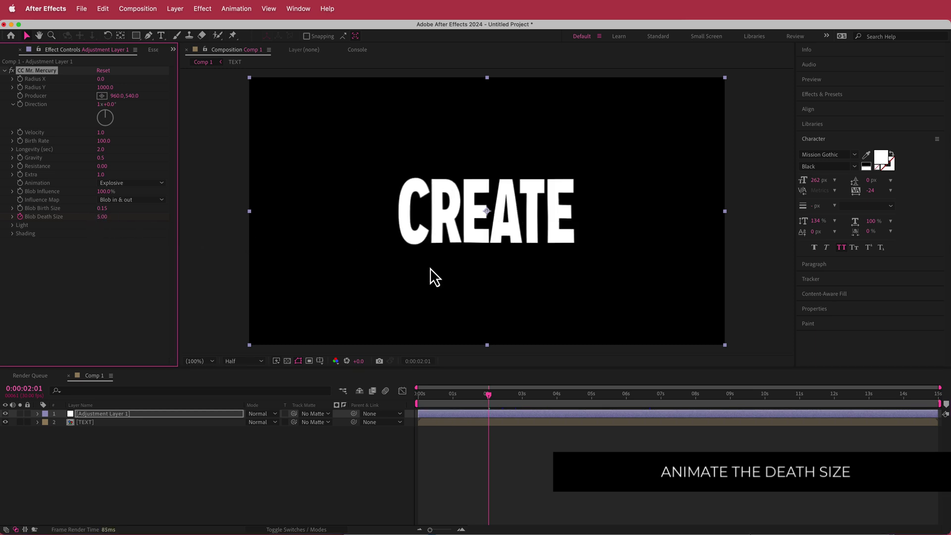
pyautogui.moveTo(489, 396)
pyautogui.mouseDown()
pyautogui.moveTo(411, 396)
pyautogui.moveTo(492, 397)
pyautogui.mouseUp()
# Inside the TEXT pre-composition, reveal the CREATE layer's keyframes and apply Easy Ease, and return to Comp 1.
pyautogui.doubleClick(119, 421)
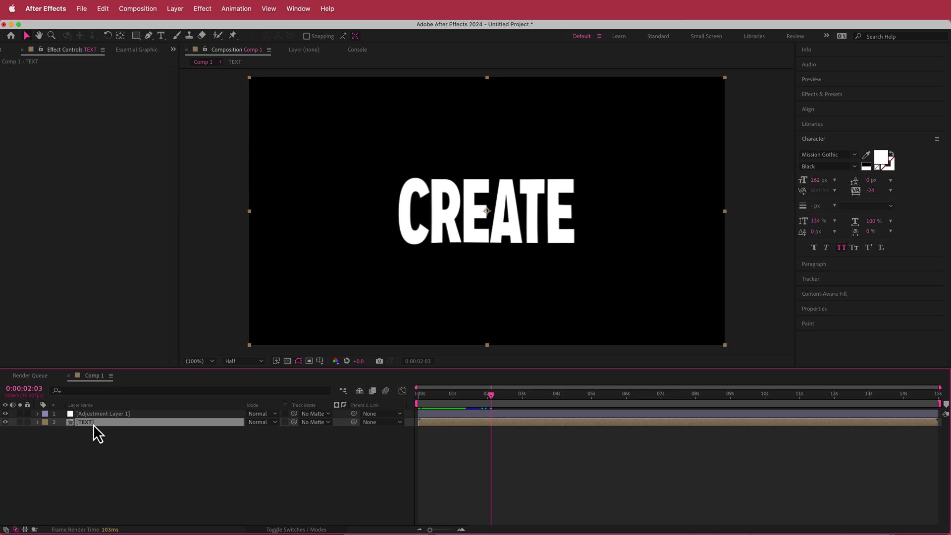
pyautogui.click(88, 415)
pyautogui.press('u')
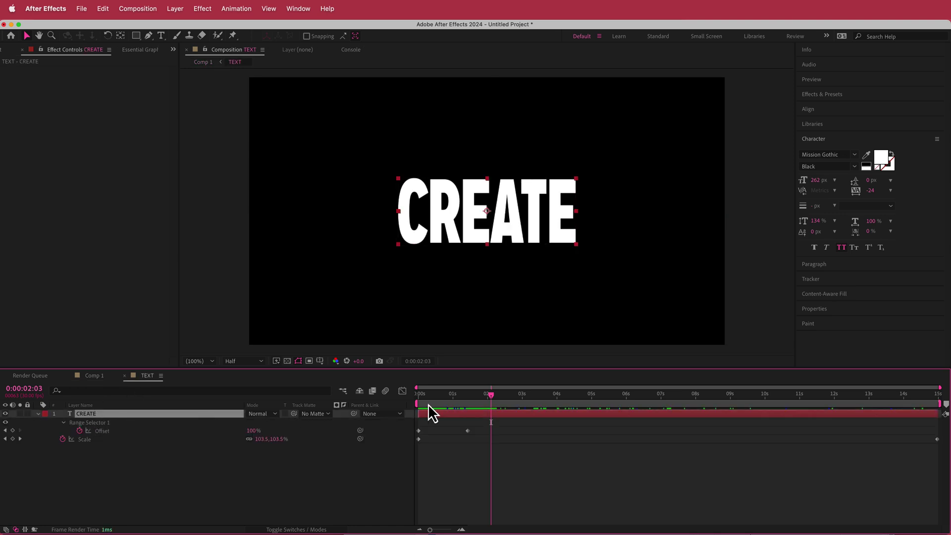
pyautogui.press('F9')
pyautogui.click(91, 375)
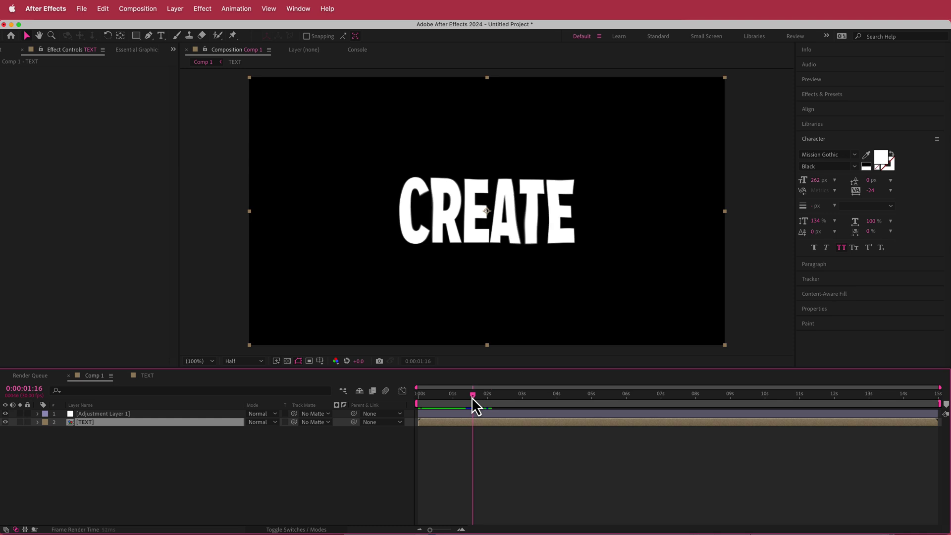
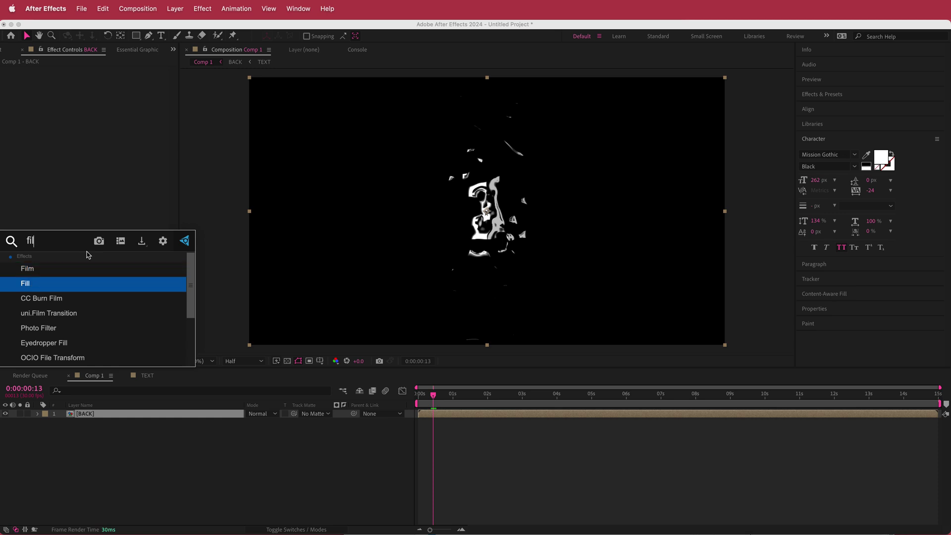
# Apply the Fill effect to the BACK layer and set its color to ECCEAE, taken from a Color Hunt palette.
pyautogui.press('Return')
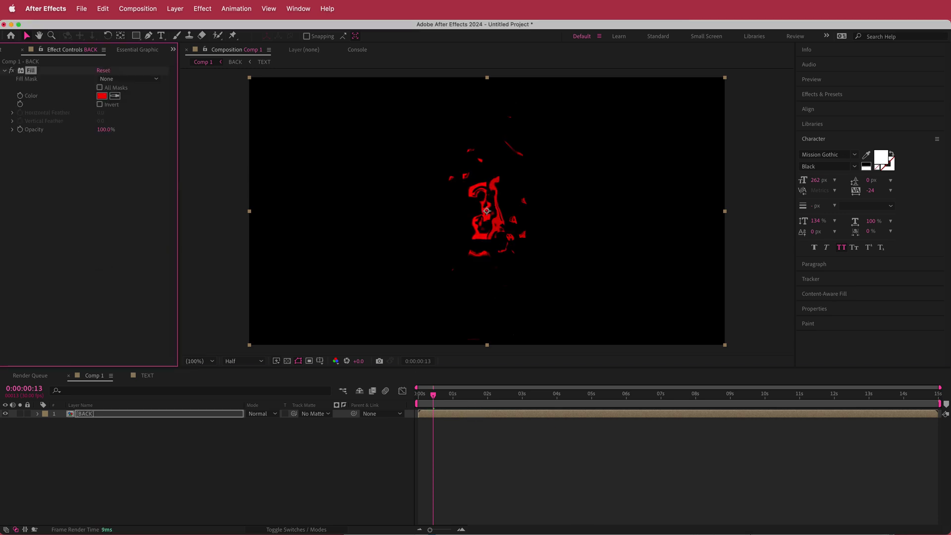
pyautogui.press('super+Tab')
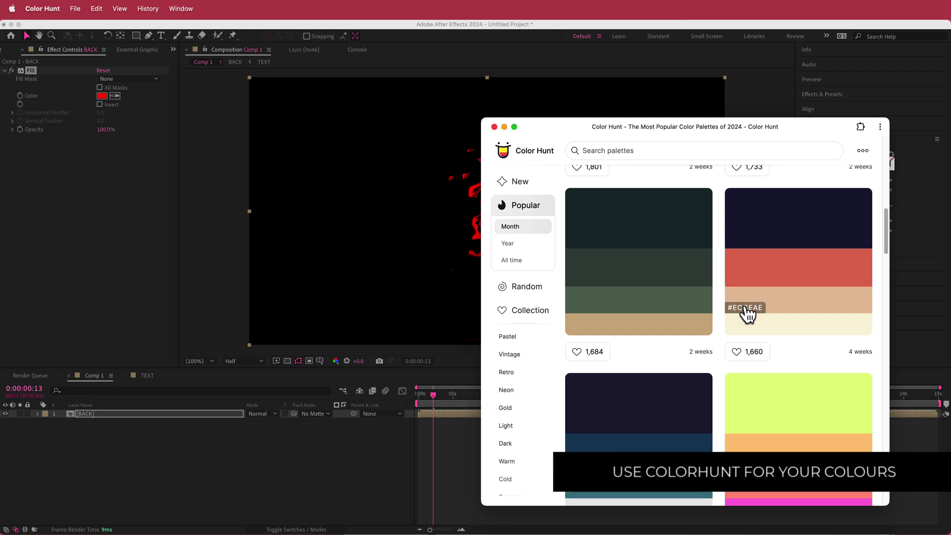
pyautogui.click(102, 100)
pyautogui.click(102, 97)
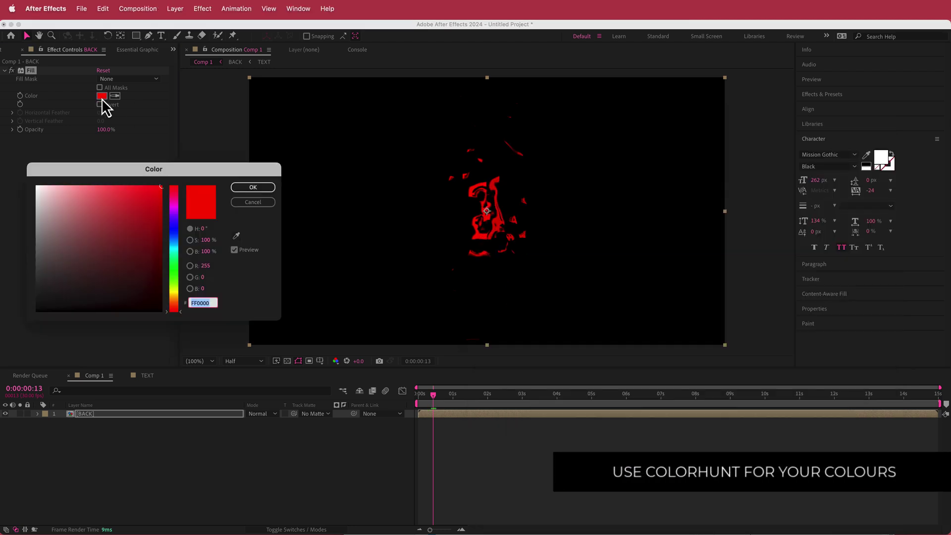
pyautogui.write('ECCEAE')
pyautogui.click(242, 187)
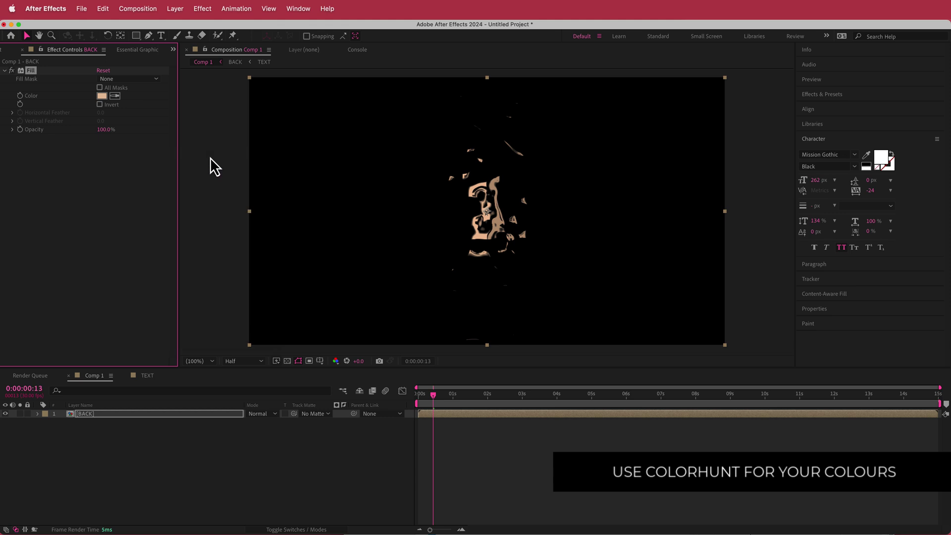
# Add a Fast Box Blur effect to the BACK layer with a Blur Radius of 3.
pyautogui.hotkey('ctrl', 'space')
pyautogui.write('fas')
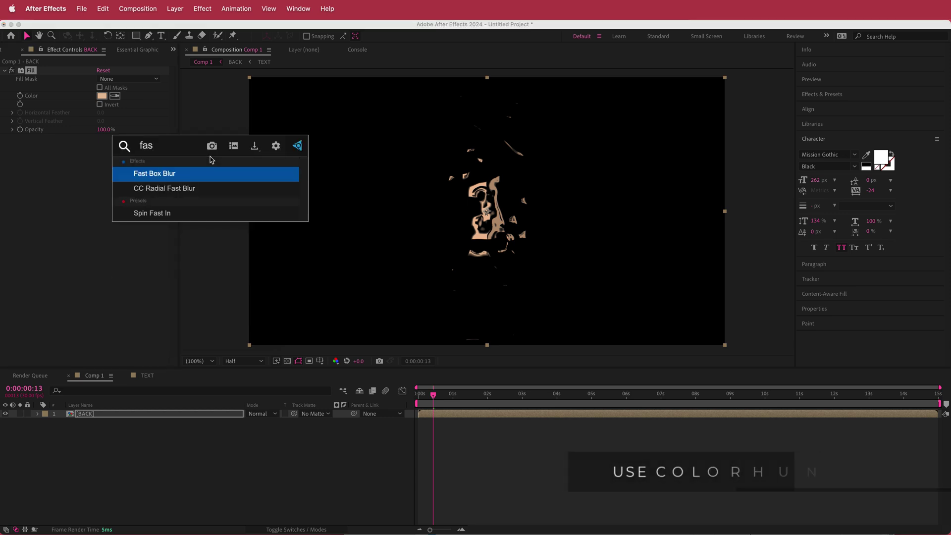
pyautogui.press('Return')
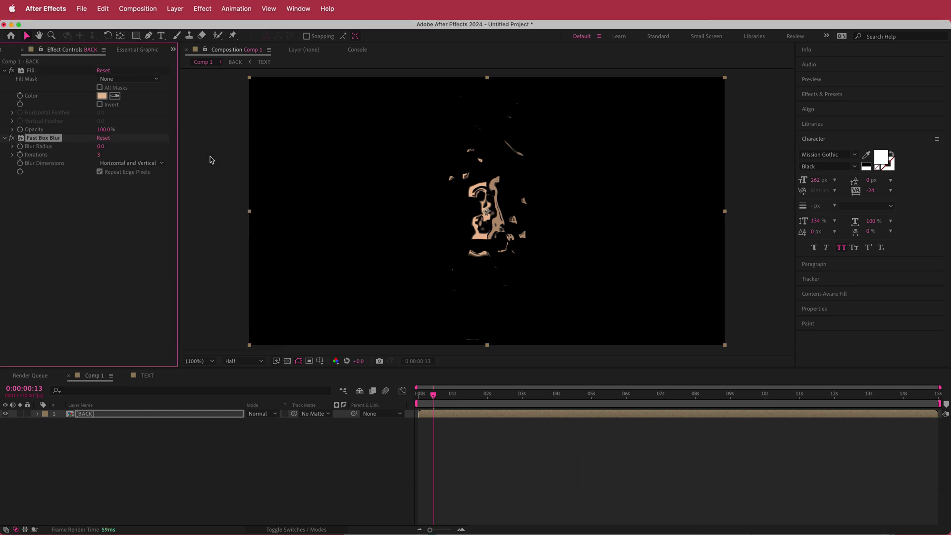
pyautogui.click(100, 146)
pyautogui.click(209, 154)
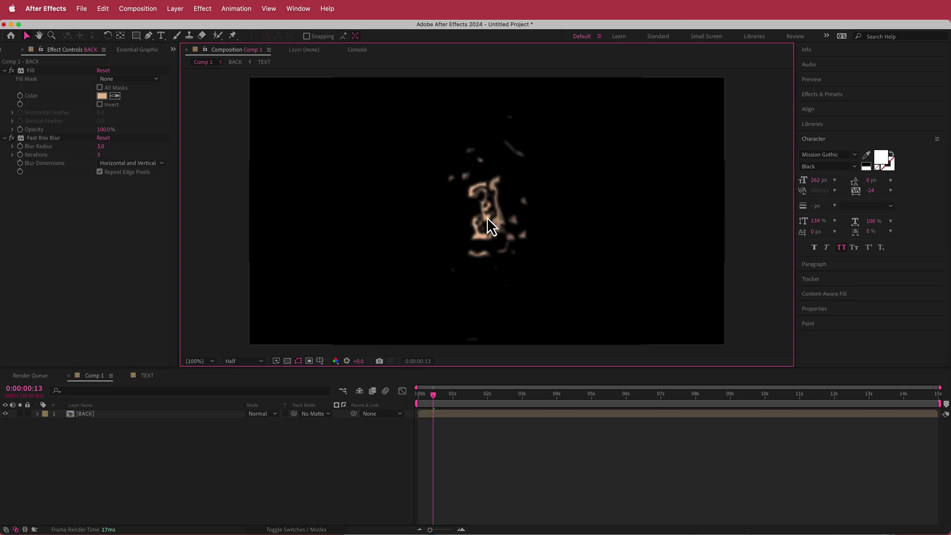
# Duplicate the BACK layer and rename the upper copy MIDDLE.
pyautogui.click(94, 414)
pyautogui.press('super+d')
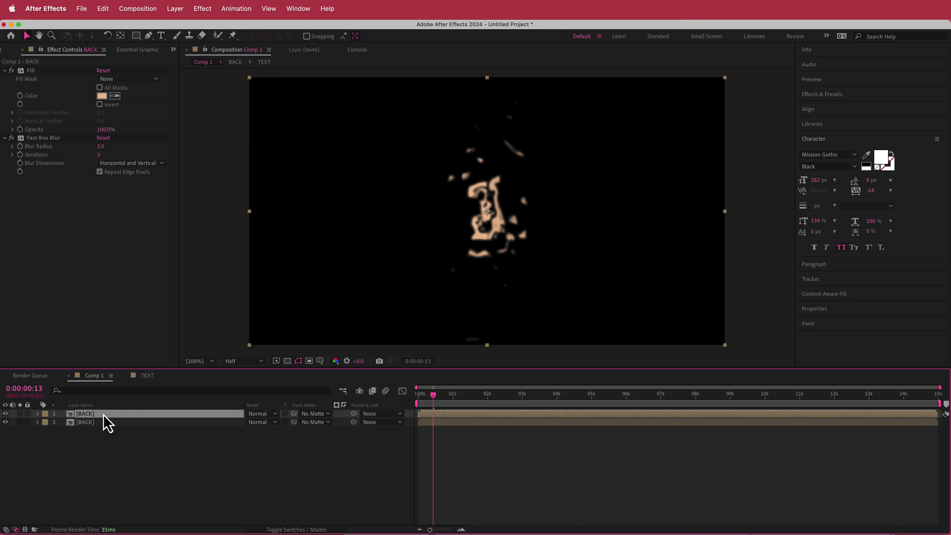
pyautogui.press('Return')
pyautogui.write('MI')
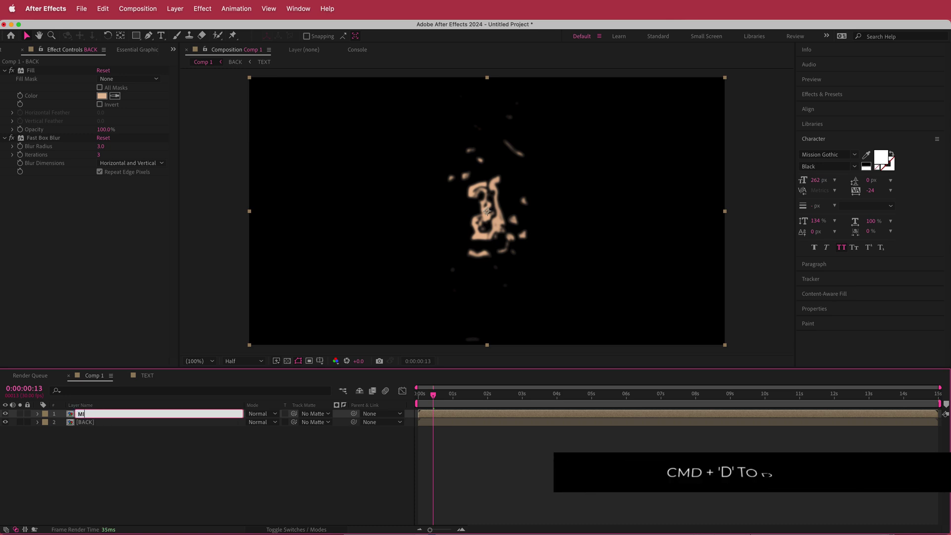
pyautogui.write('DDLE')
pyautogui.press('Return')
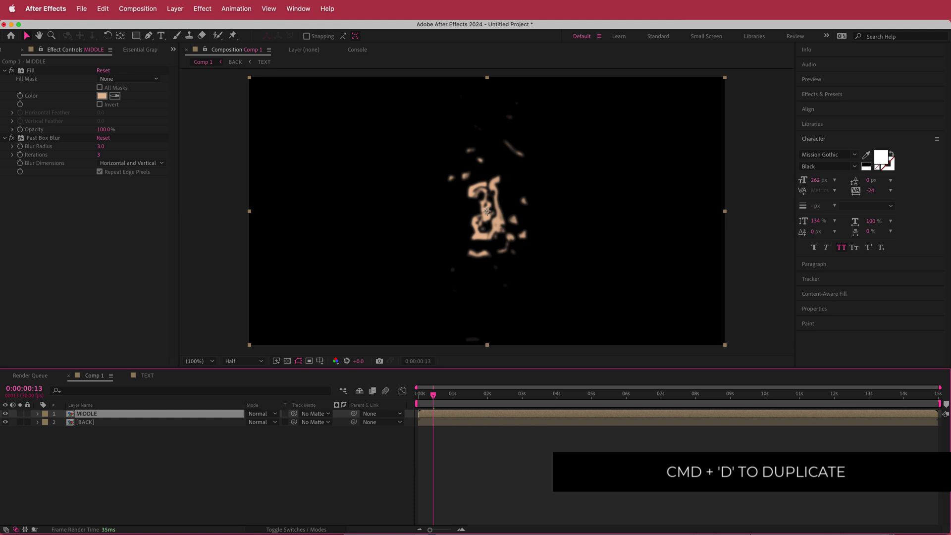
# Set the MIDDLE layer's Fill color to E68369, taken from the same Color Hunt palette.
pyautogui.press('super+Tab')
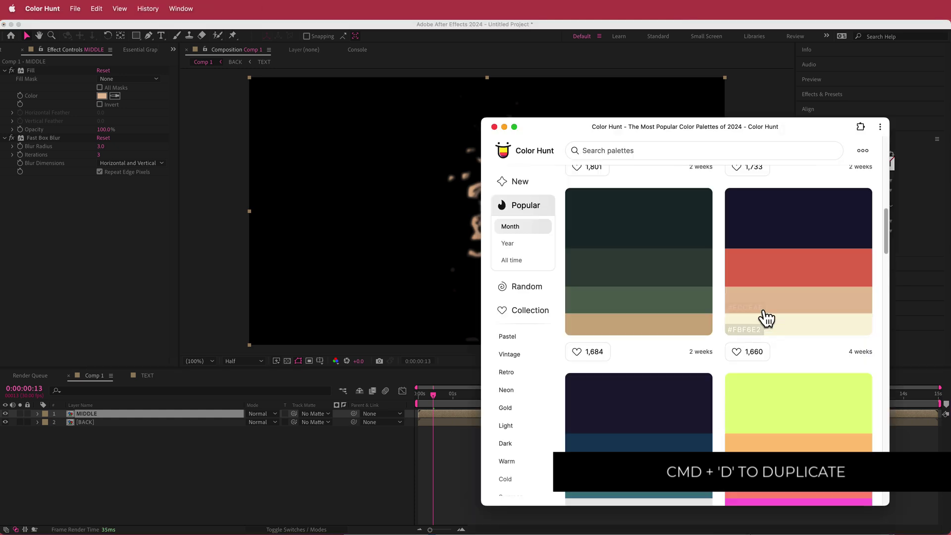
pyautogui.click(105, 98)
pyautogui.click(105, 98)
pyautogui.write('E68369')
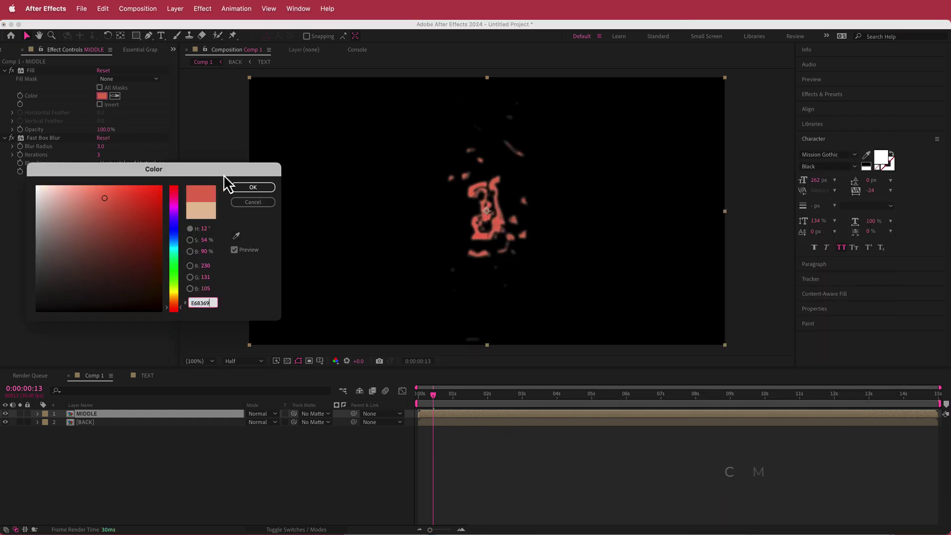
pyautogui.click(250, 187)
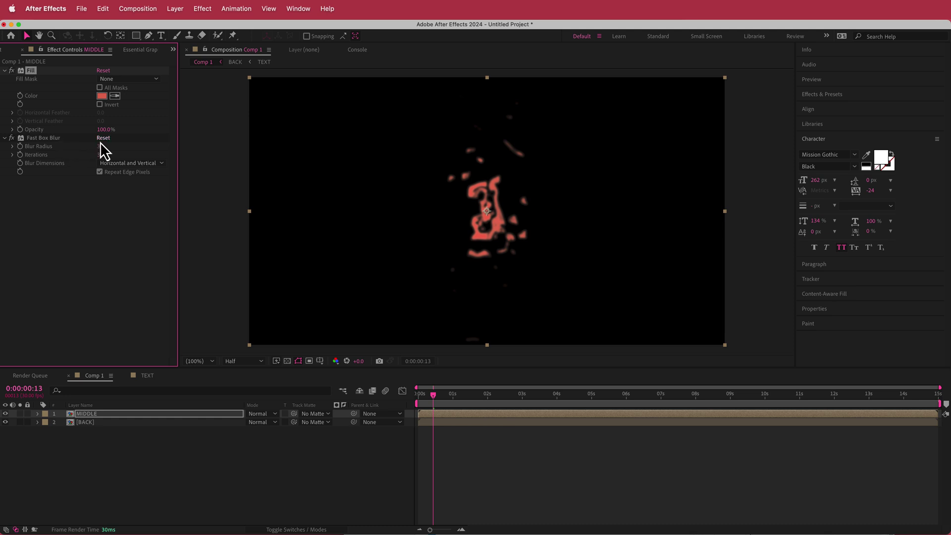
# Duplicate the MIDDLE layer and rename the new copy FRONT.
pyautogui.click(93, 418)
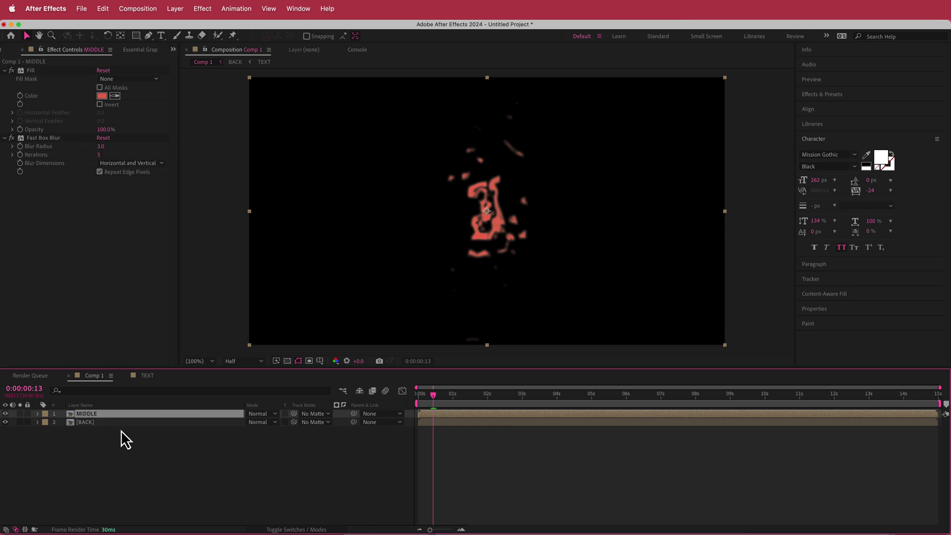
pyautogui.hotkey('ctrl', 'd')
pyautogui.press('Return')
pyautogui.write('FR')
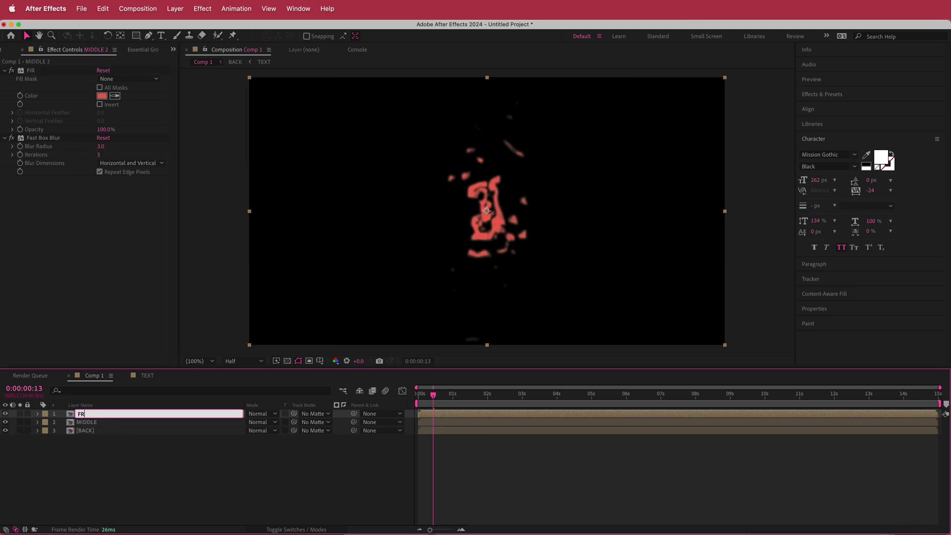
pyautogui.write('ONT')
pyautogui.press('Return')
# Remove the Fast Box Blur effect from the FRONT layer and change its Fill color to white.
pyautogui.click(37, 138)
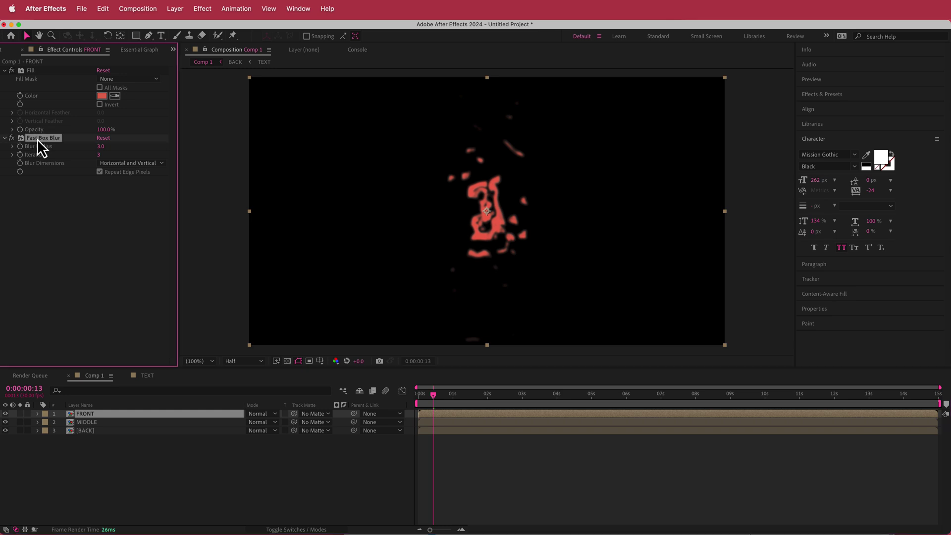
pyautogui.press('Delete')
pyautogui.click(102, 96)
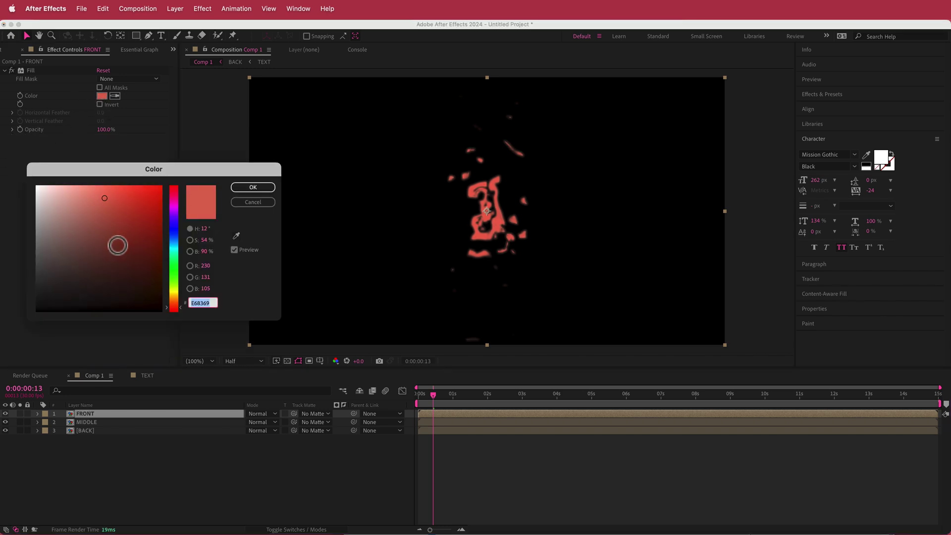
pyautogui.moveTo(117, 244); pyautogui.dragTo(5, 161)
pyautogui.click(254, 191)
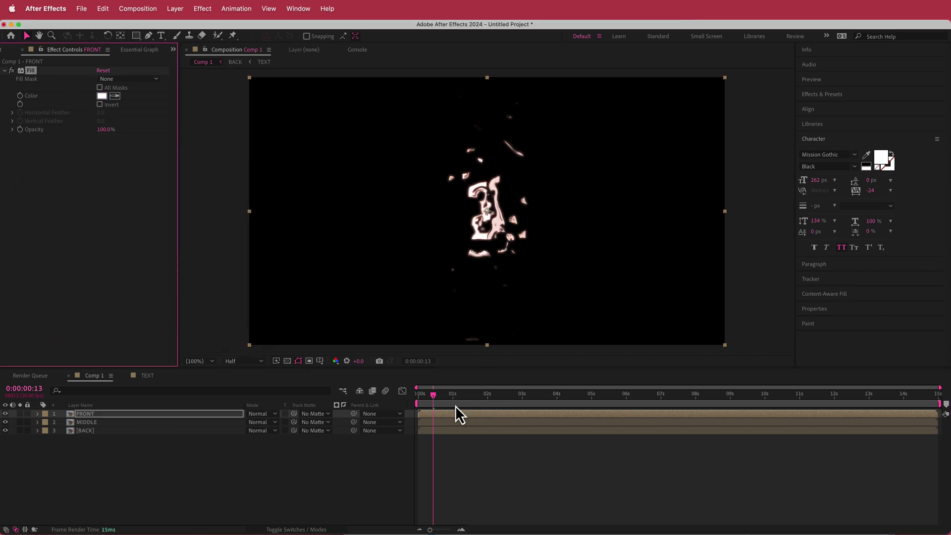
# Stagger the layers in time so MIDDLE starts at frame 2 and FRONT at frame 4, and scrub through the result.
pyautogui.moveTo(433, 396); pyautogui.dragTo(410, 397)
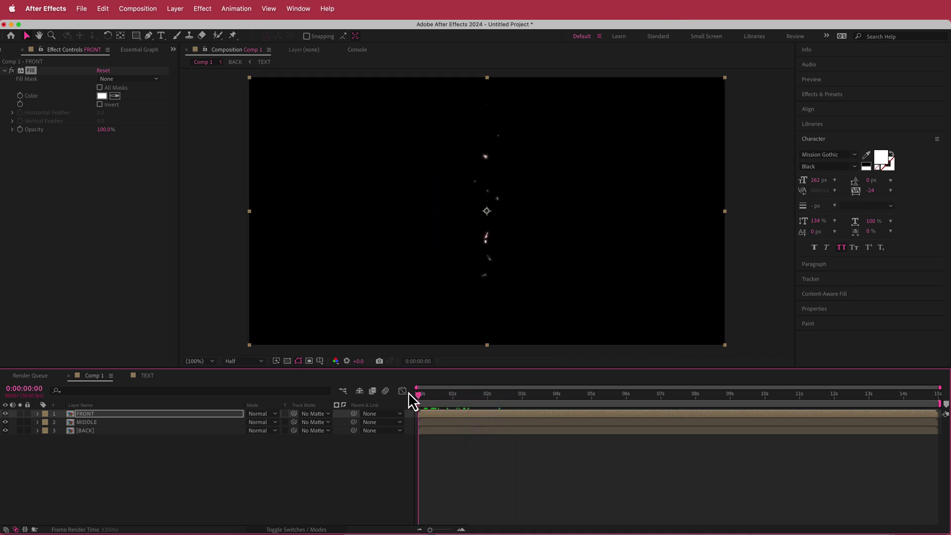
pyautogui.moveTo(430, 530); pyautogui.dragTo(452, 530)
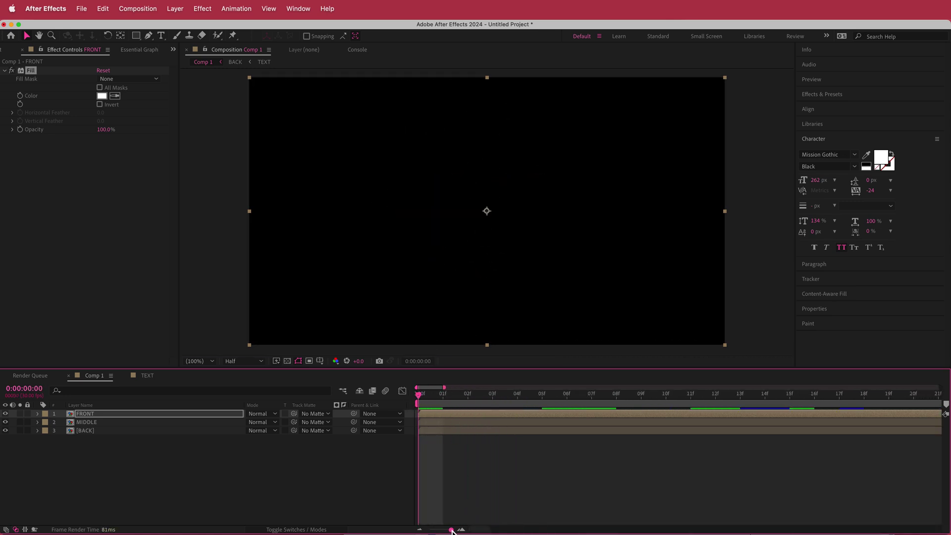
pyautogui.moveTo(434, 425); pyautogui.dragTo(531, 412)
pyautogui.click(445, 414)
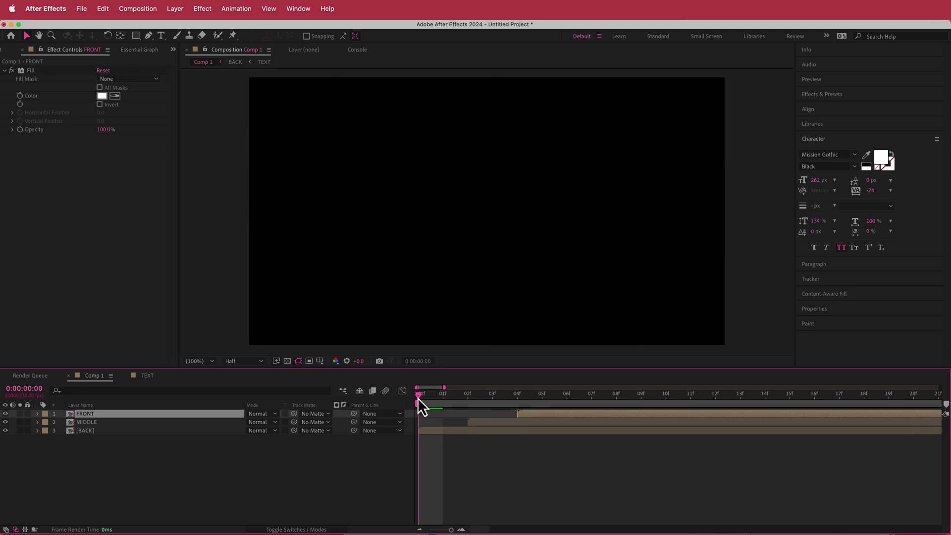
pyautogui.moveTo(417, 395); pyautogui.dragTo(670, 396)
pyautogui.press('-')
pyautogui.press('-')
pyautogui.press('-')
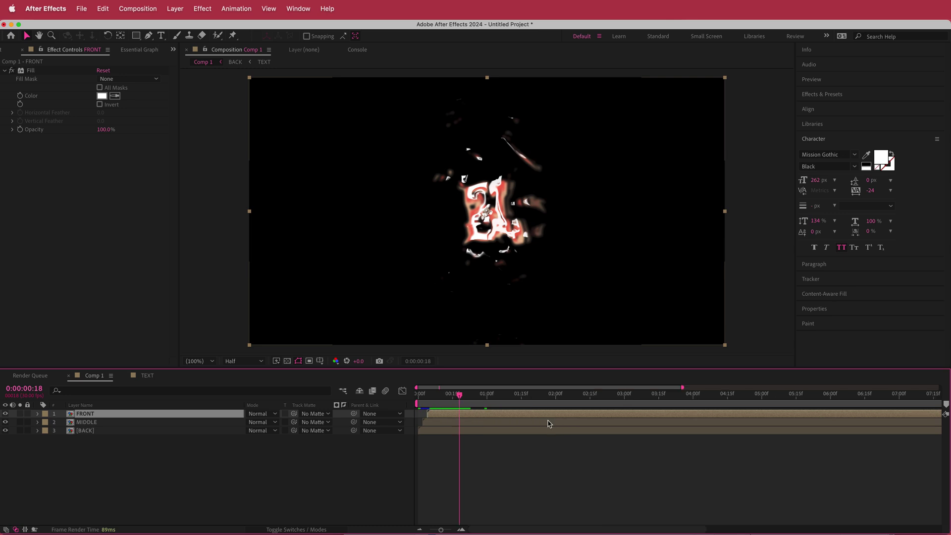
# Add a Glow effect to the BACK layer with Glow Threshold 85% and Glow Radius 300.
pyautogui.click(117, 431)
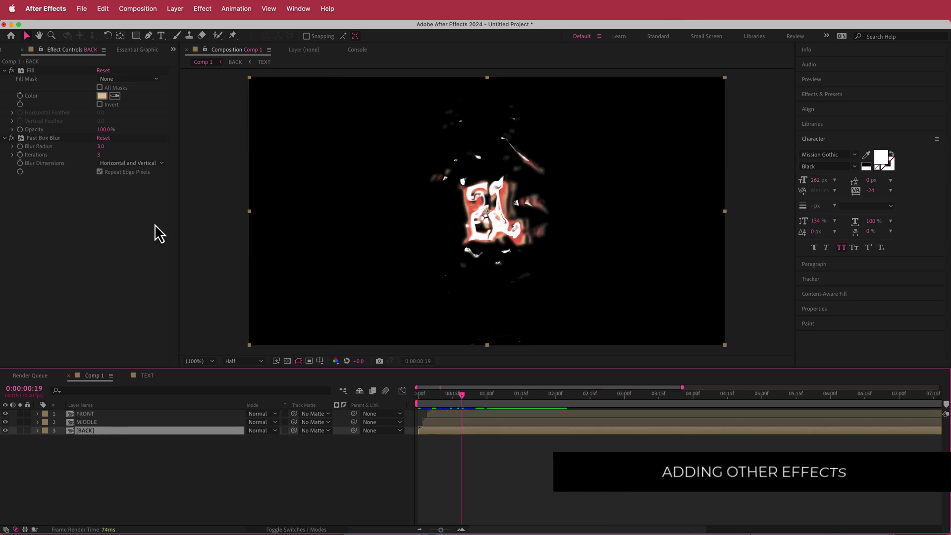
pyautogui.hotkey('ctrl', 'space')
pyautogui.write('glow')
pyautogui.press('Return')
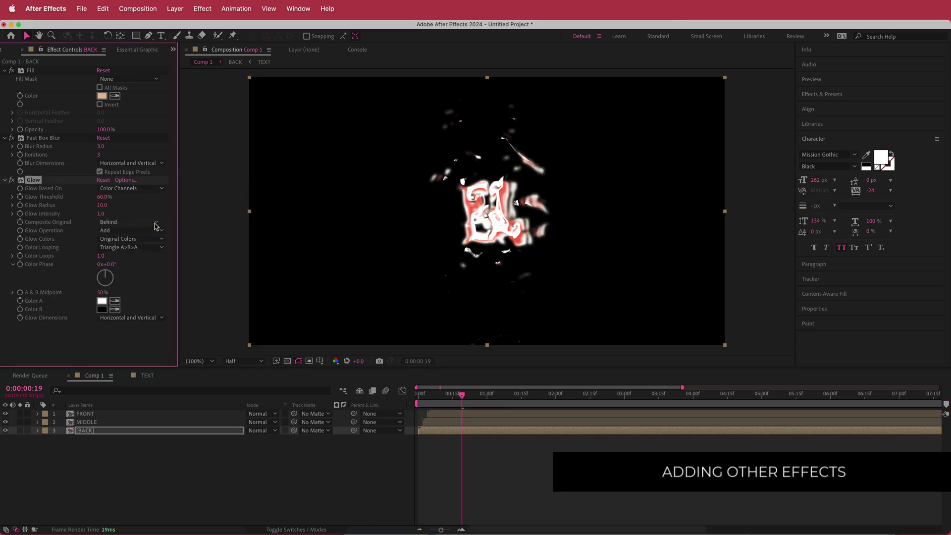
pyautogui.click(103, 196)
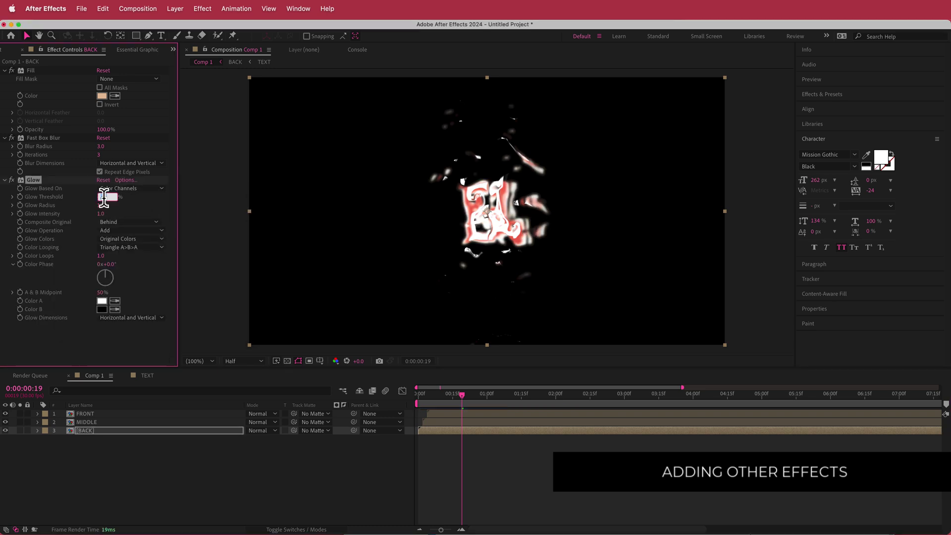
pyautogui.write('85')
pyautogui.press('Tab')
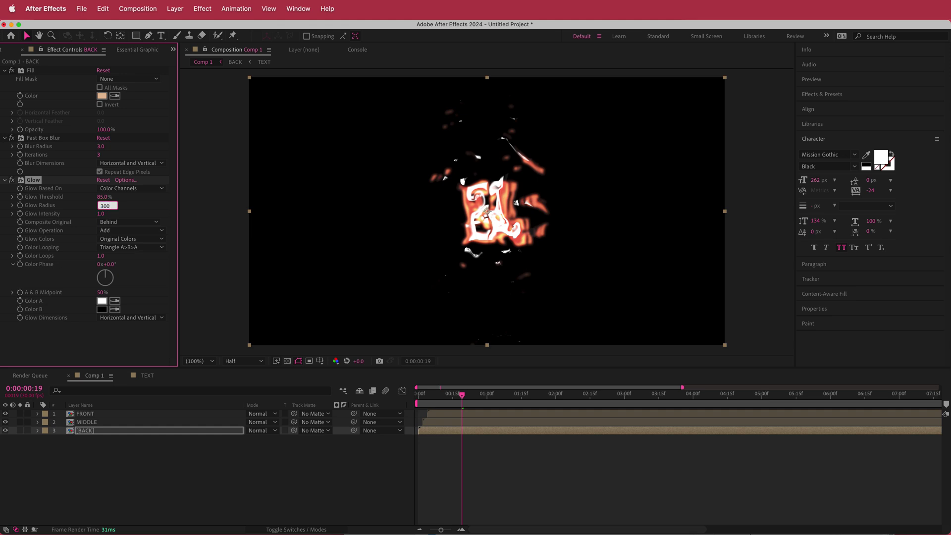
pyautogui.press('Return')
# Keyframe the BACK layer's Glow Intensity from 1.0 at 1 second to 0 at 2 seconds and scrub through the fade.
pyautogui.moveTo(462, 395); pyautogui.dragTo(488, 397)
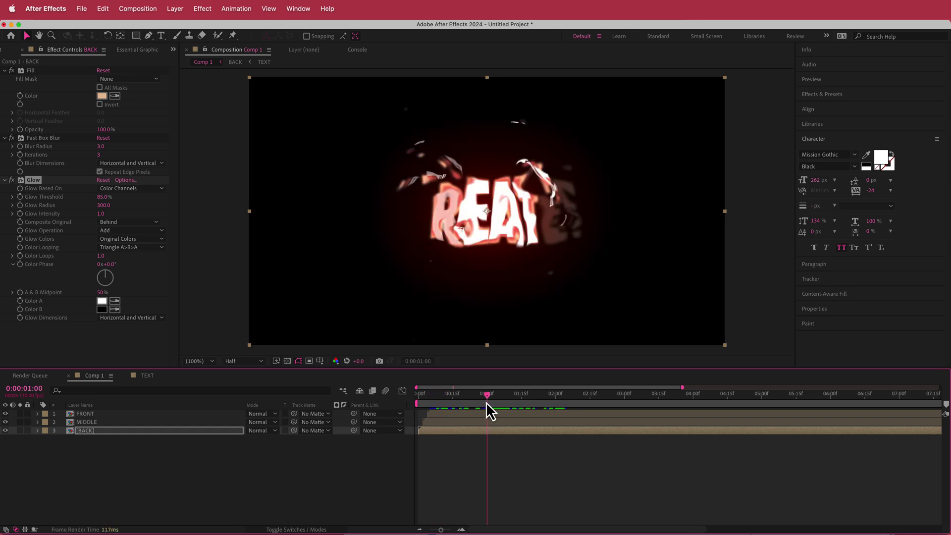
pyautogui.click(21, 214)
pyautogui.moveTo(489, 397); pyautogui.dragTo(557, 398)
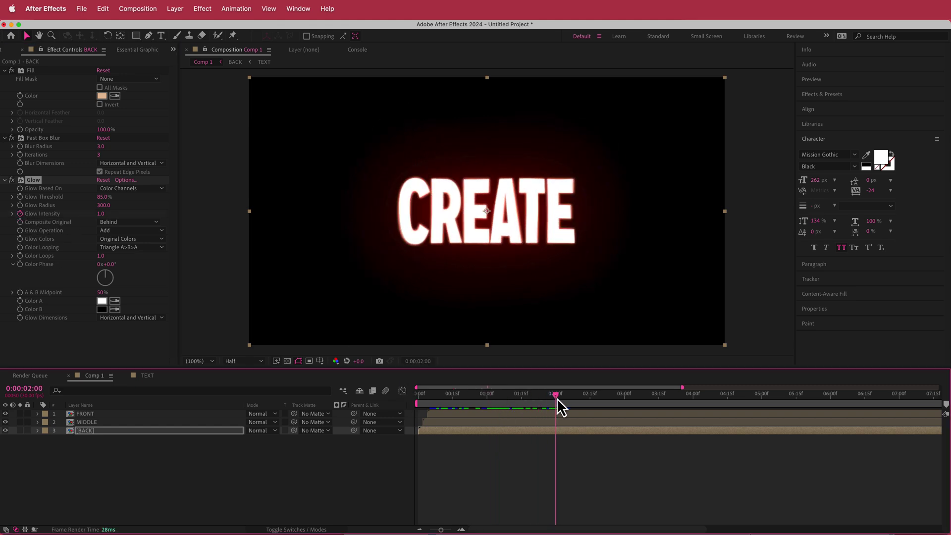
pyautogui.click(101, 215)
pyautogui.press('Return')
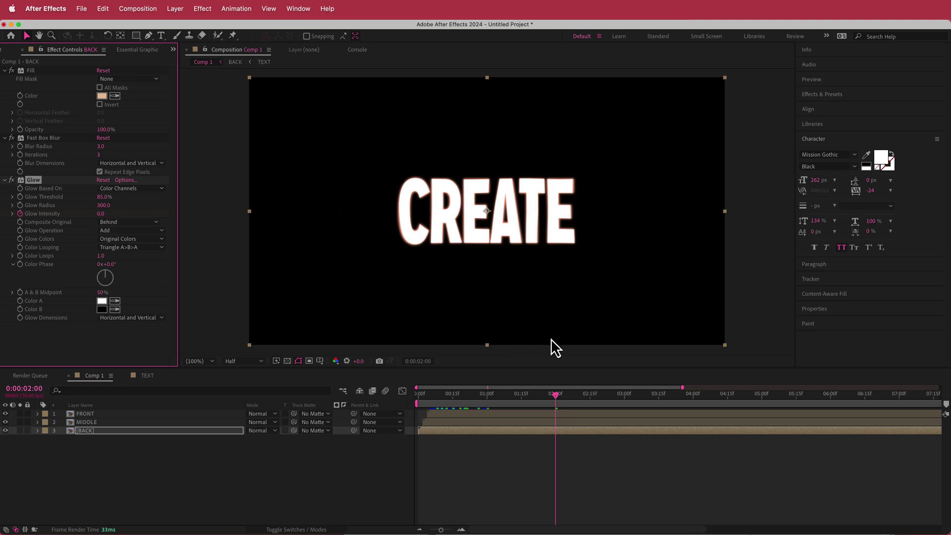
pyautogui.moveTo(556, 395); pyautogui.dragTo(594, 389)
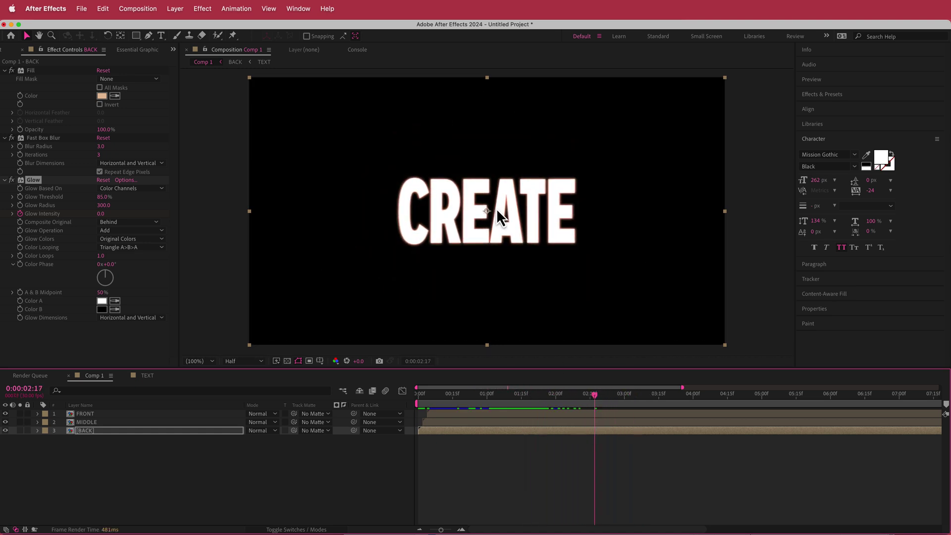
# Copy the BACK layer's Glow effect onto the MIDDLE layer and set its Glow Radius to 150.
pyautogui.click(40, 182)
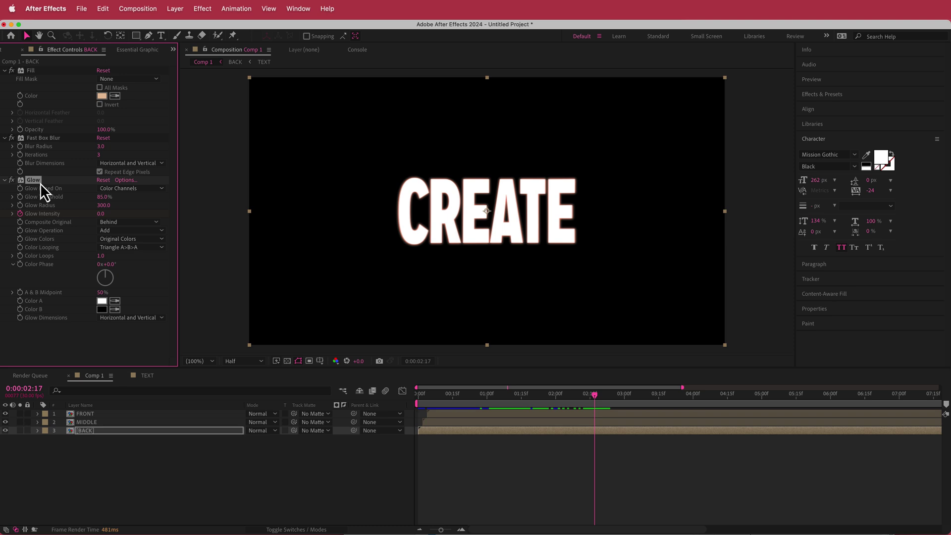
pyautogui.click(85, 423)
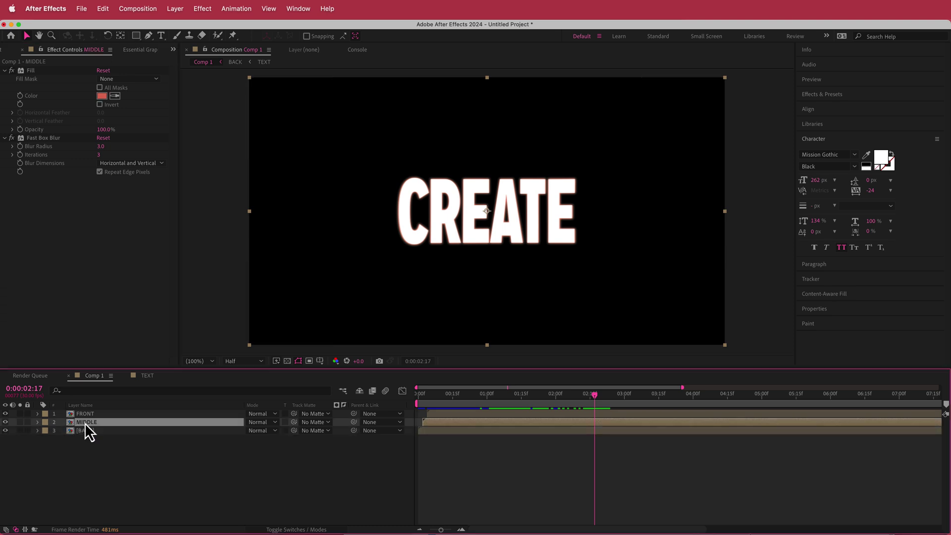
pyautogui.moveTo(593, 394); pyautogui.dragTo(454, 395)
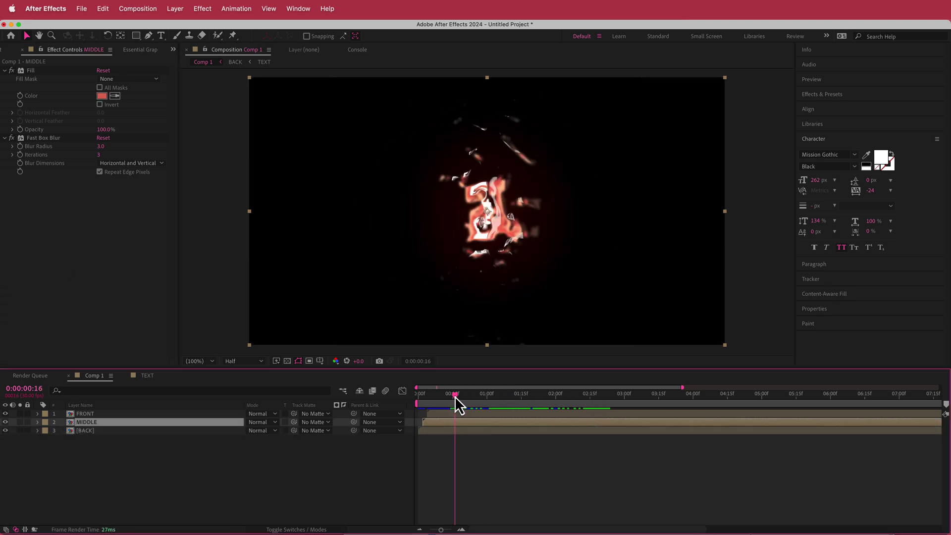
pyautogui.press('super+v')
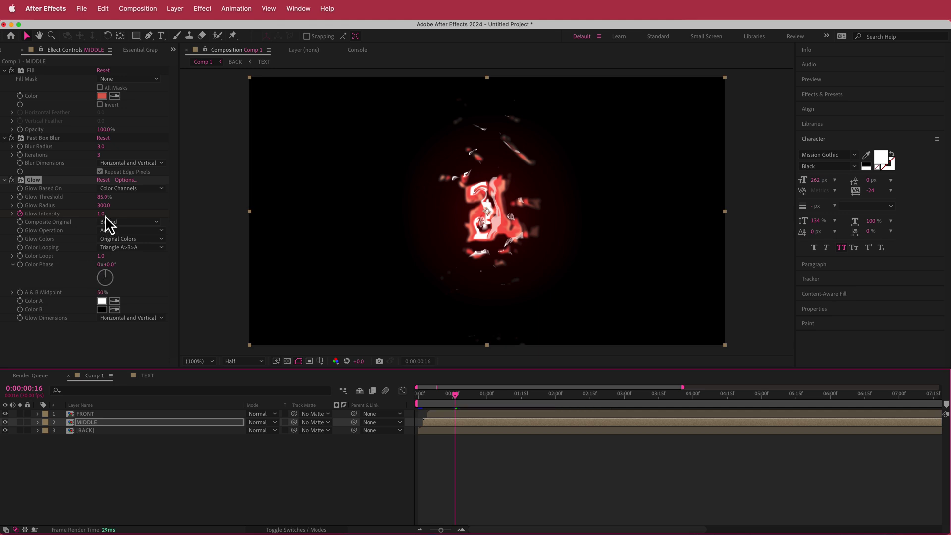
pyautogui.click(104, 205)
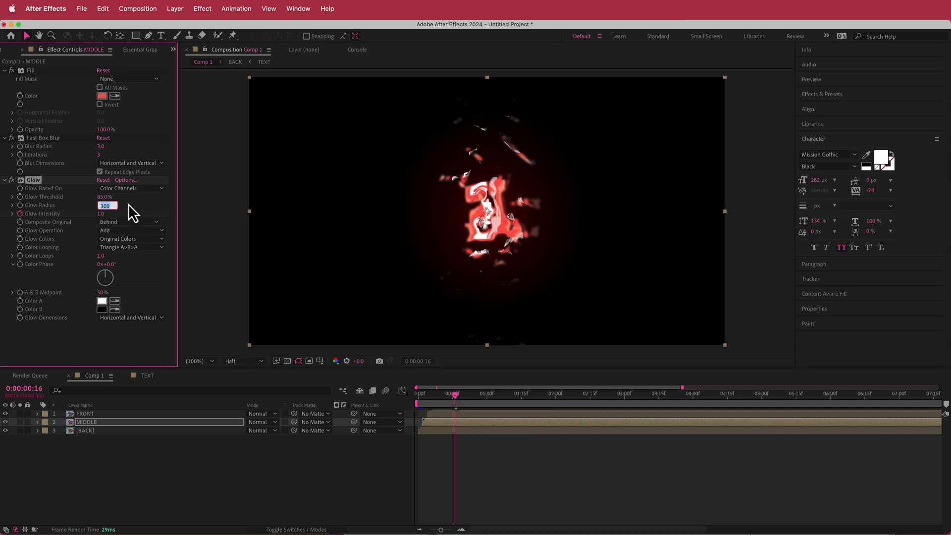
pyautogui.write('150')
pyautogui.press('Return')
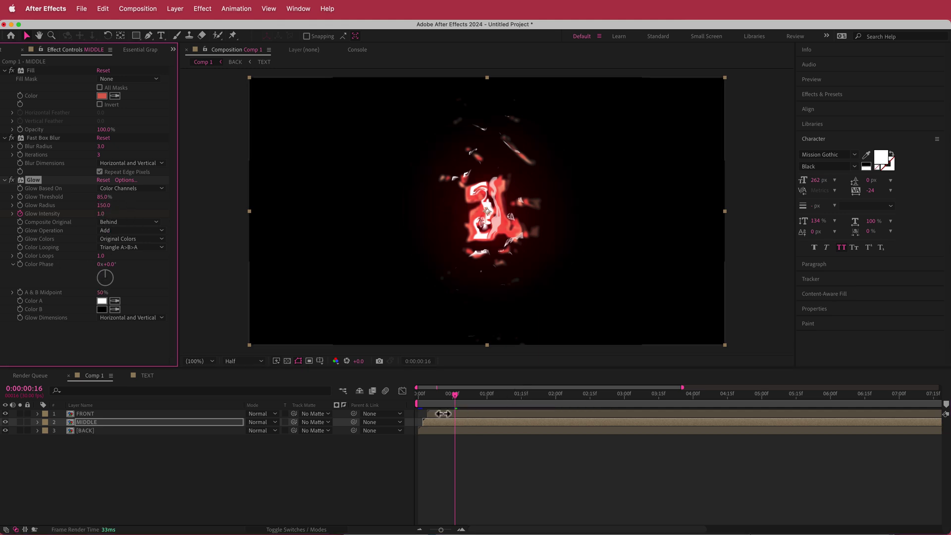
# Shift the MIDDLE layer's two Glow Intensity keyframes to about 1 second and 2 seconds, and scrub through the animation.
pyautogui.press('u')
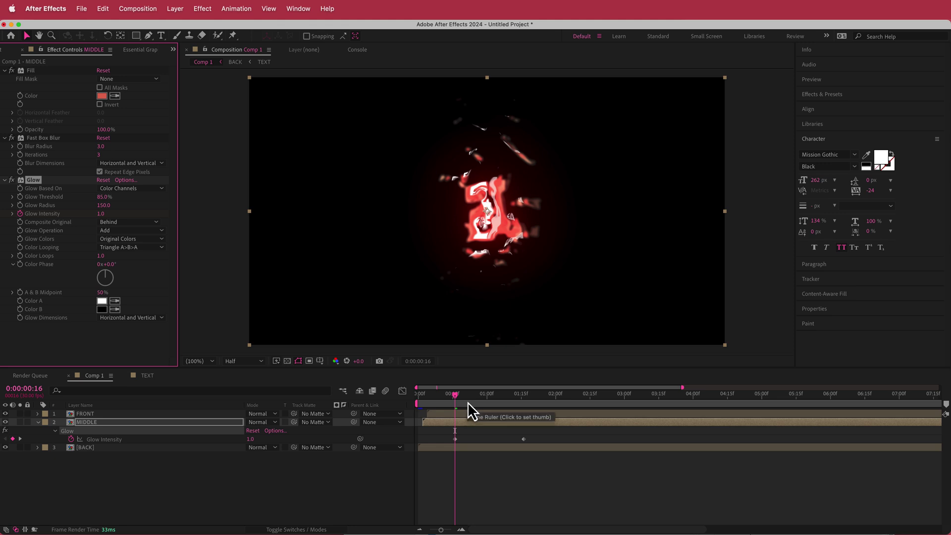
pyautogui.moveTo(537, 434); pyautogui.dragTo(489, 438)
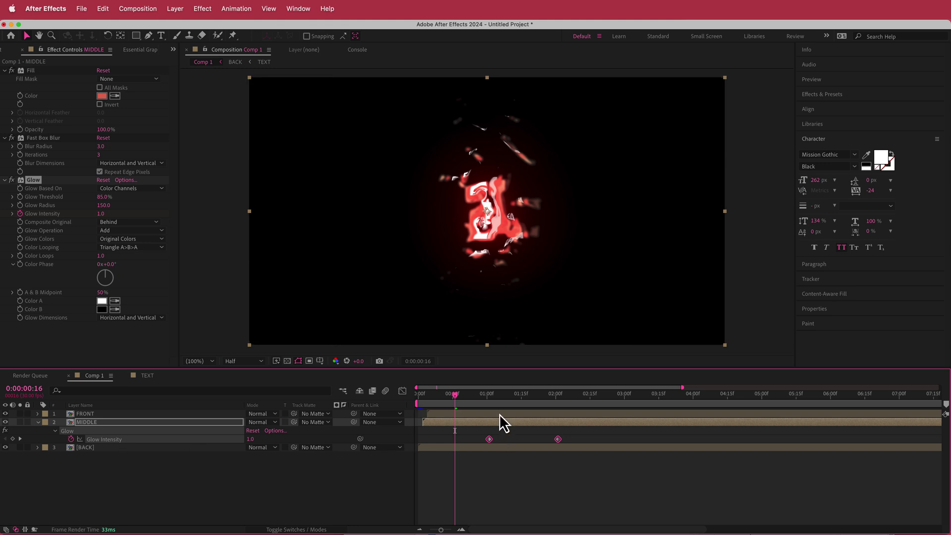
pyautogui.moveTo(454, 395); pyautogui.dragTo(575, 395)
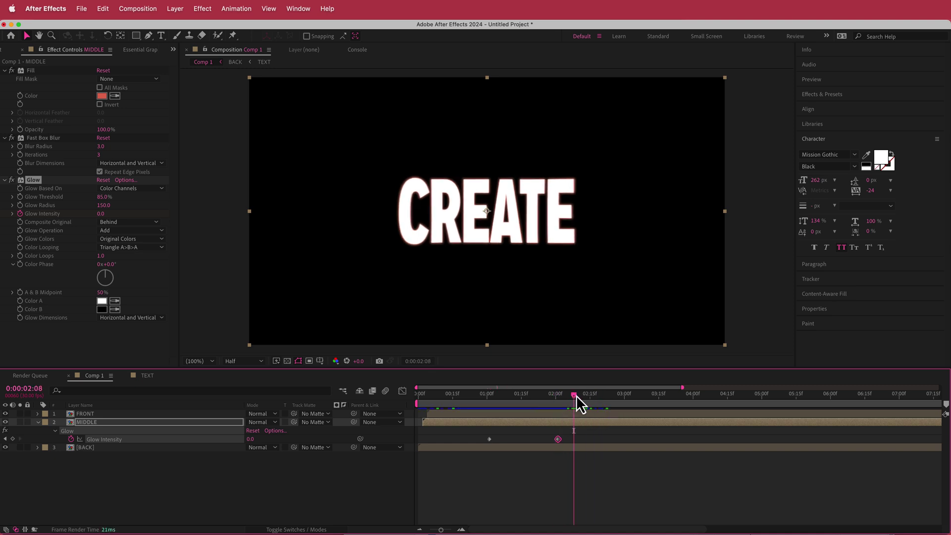
# Create a black solid named BG and place it below all the other layers.
pyautogui.rightClick(341, 415)
pyautogui.moveTo(365, 424)
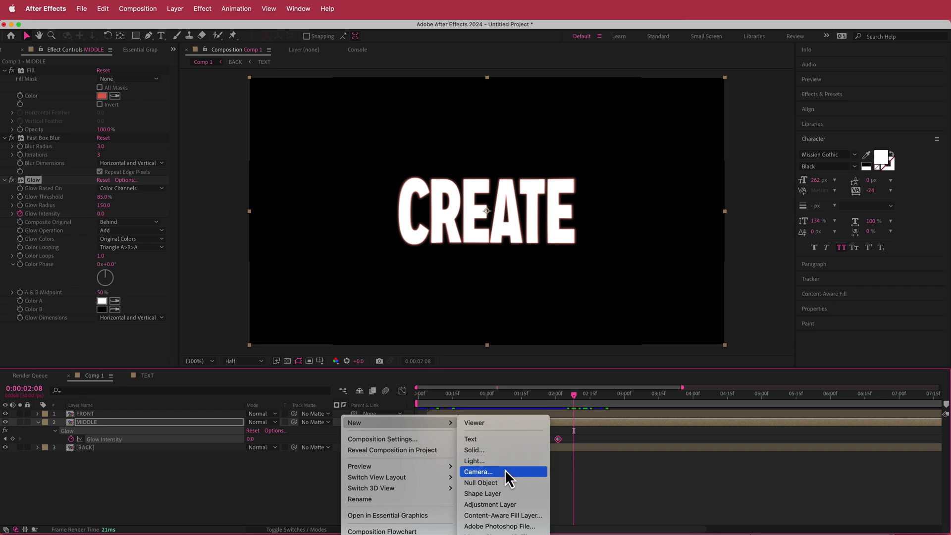
pyautogui.click(489, 455)
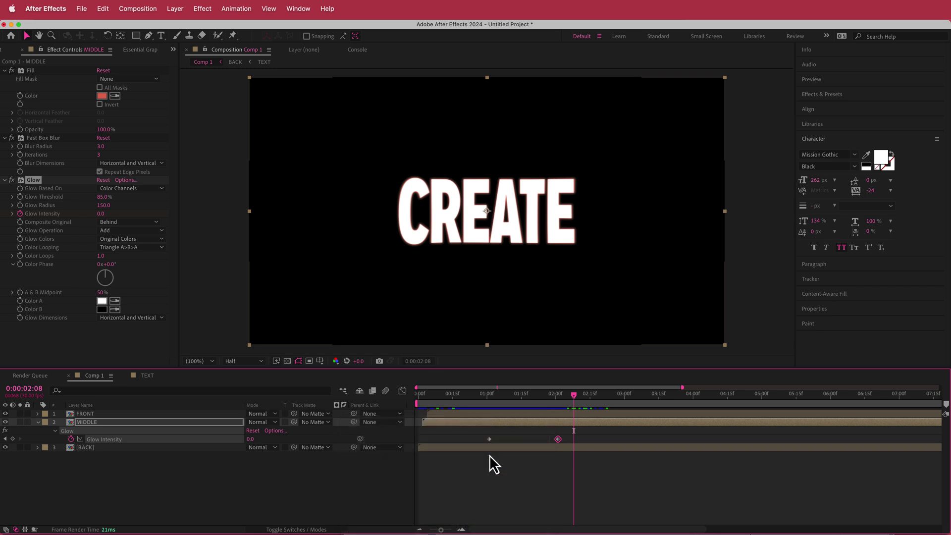
pyautogui.press('Return')
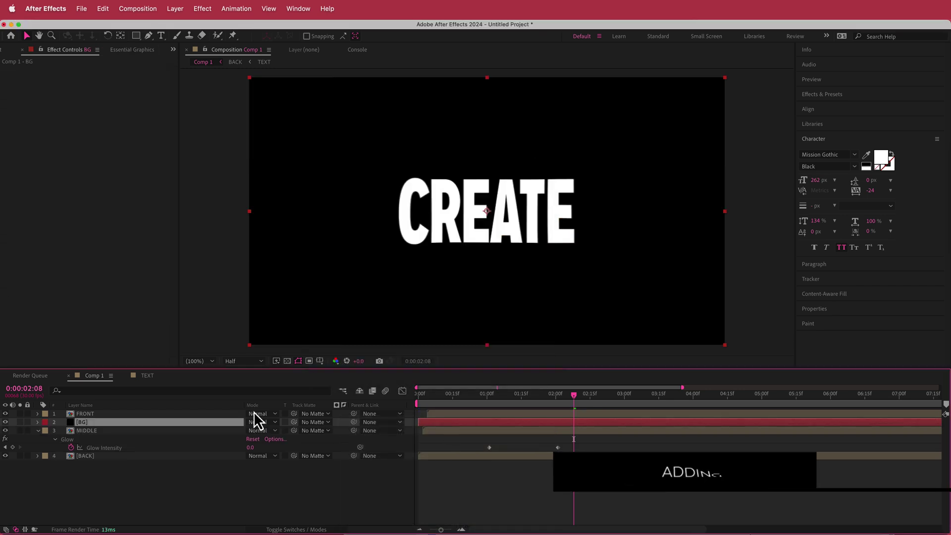
pyautogui.moveTo(89, 422); pyautogui.dragTo(104, 467)
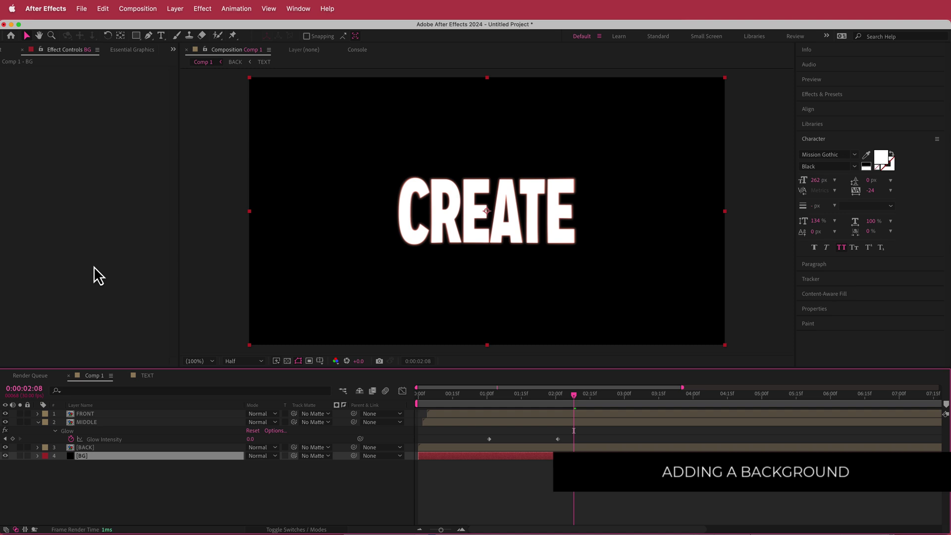
# Apply the Gradient Ramp effect to the BG layer.
pyautogui.hotkey('ctrl', 'space')
pyautogui.write('ramp')
pyautogui.press('Down')
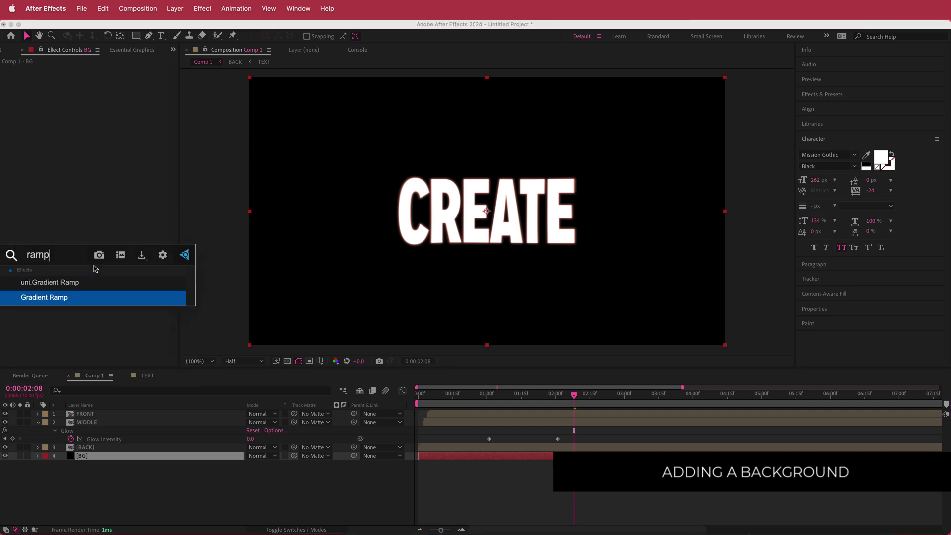
pyautogui.press('Return')
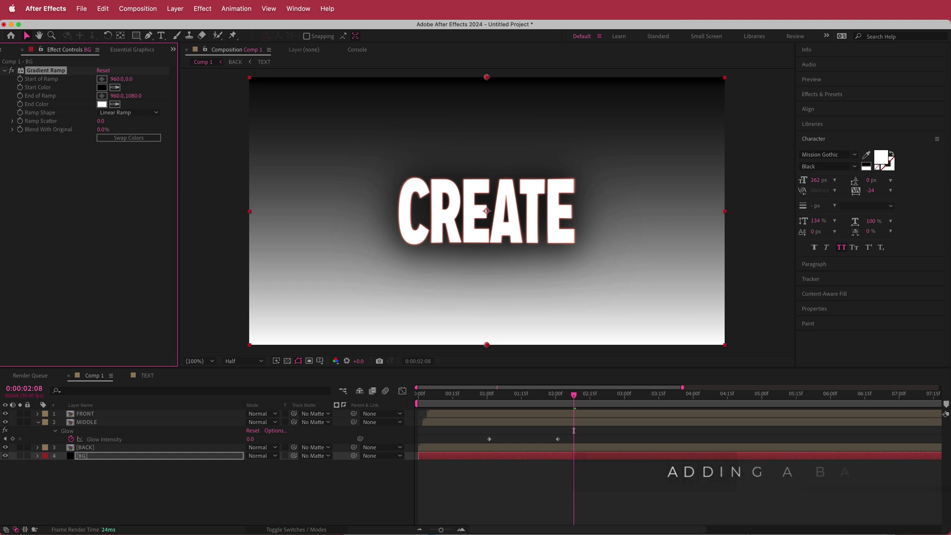
# Copy the dark navy color from the Color Hunt palette and use it as the Gradient Ramp's End Color.
pyautogui.press('super+Tab')
pyautogui.click(742, 246)
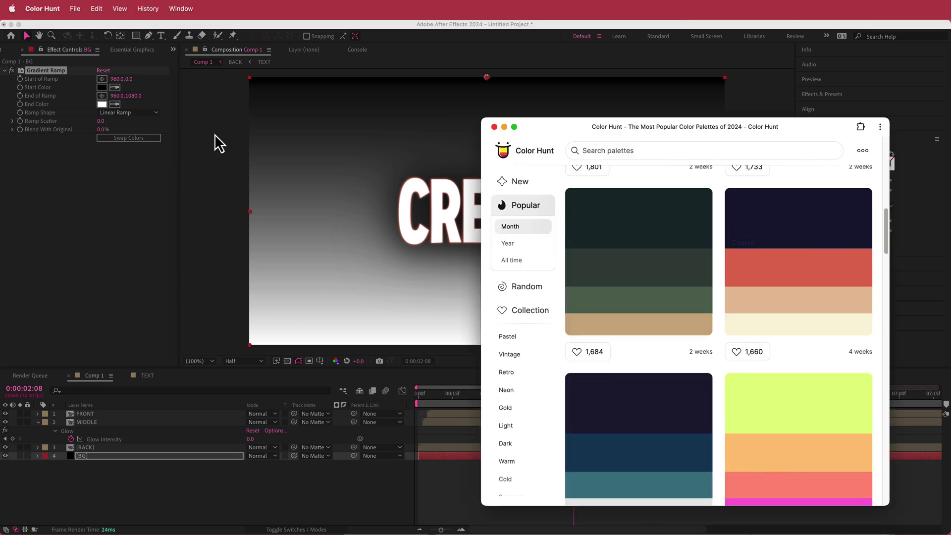
pyautogui.click(100, 105)
pyautogui.click(102, 105)
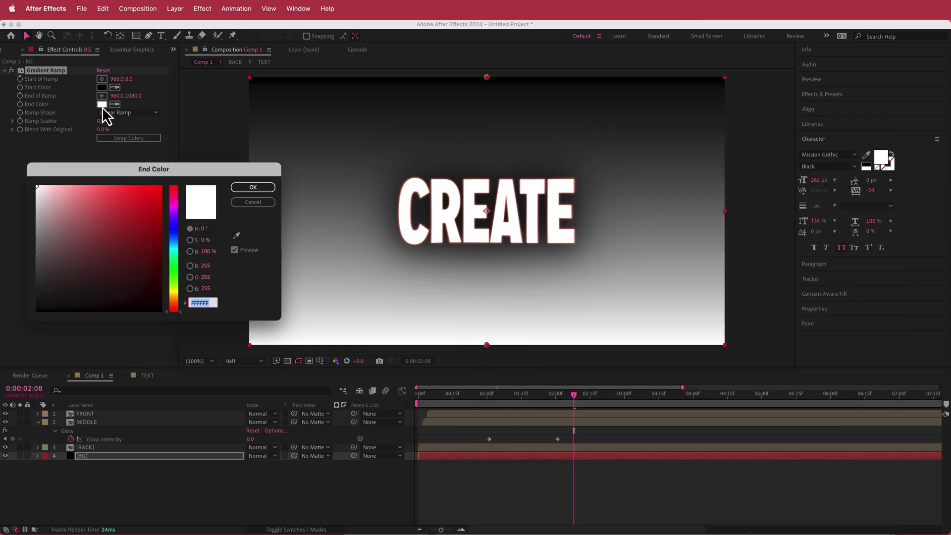
pyautogui.press('super+v')
pyautogui.click(254, 187)
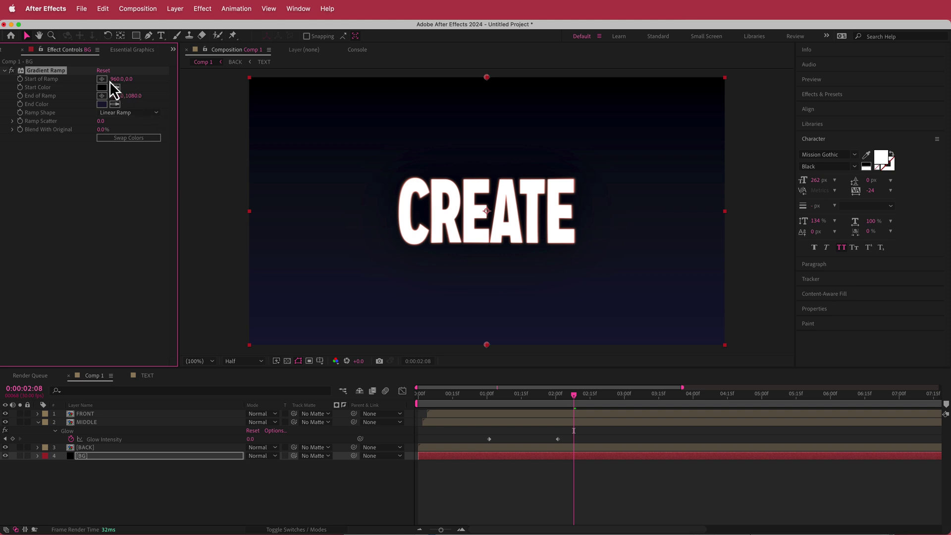
# Change the gradient to a Radial Ramp starting at the frame's center and ending near its lower-left corner, at about 70, 1024.
pyautogui.click(128, 113)
pyautogui.click(132, 135)
pyautogui.click(102, 78)
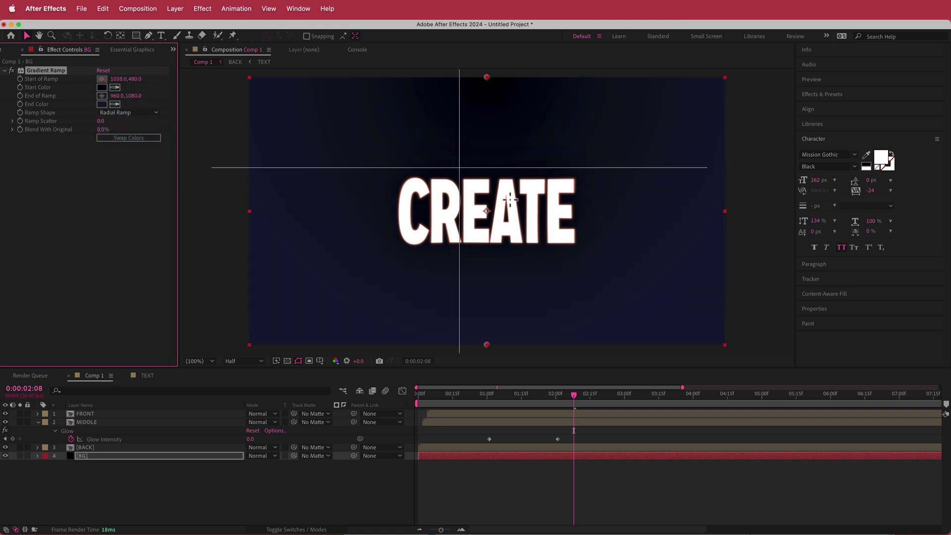
pyautogui.click(485, 211)
pyautogui.click(102, 96)
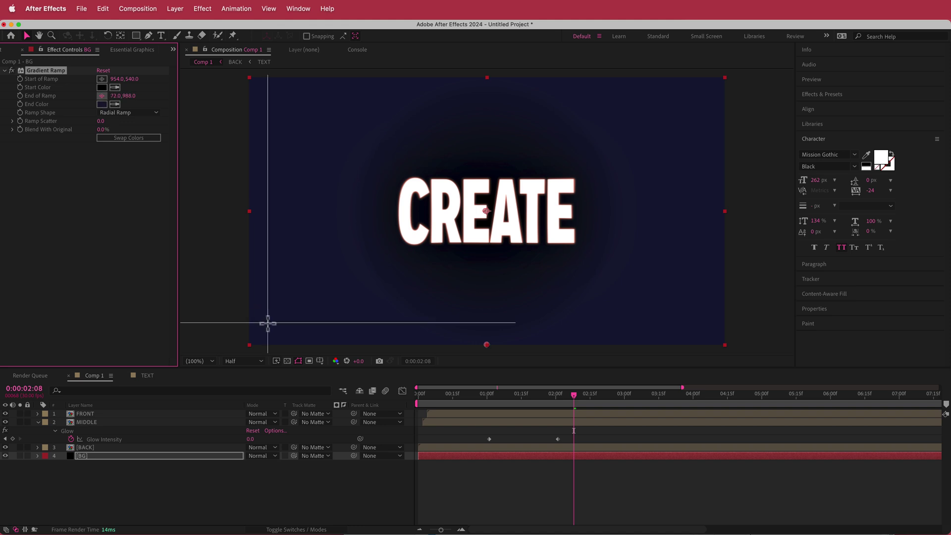
pyautogui.click(270, 326)
pyautogui.moveTo(271, 326); pyautogui.dragTo(267, 330)
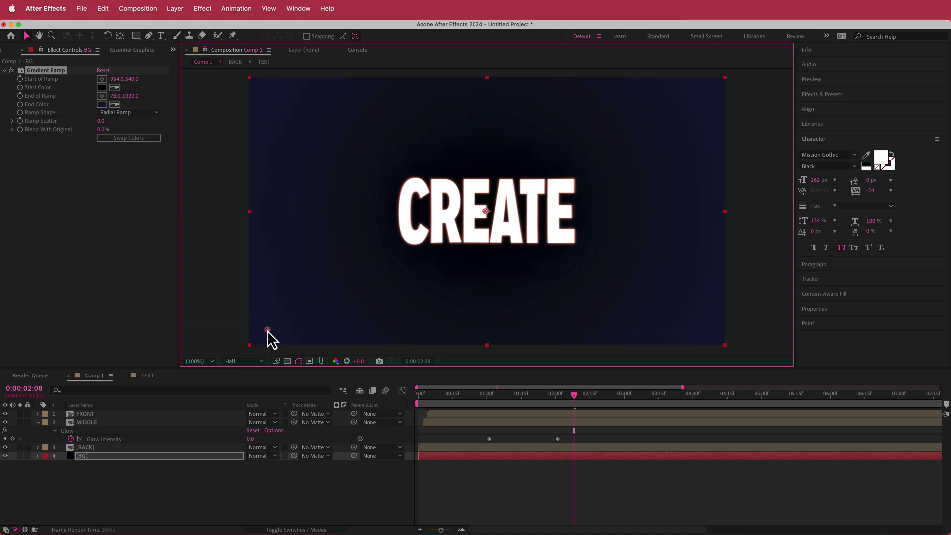
# Swap the gradient's start and end colors, pull the End of Ramp inward to about 172, 986, and return to the animation's start.
pyautogui.click(131, 140)
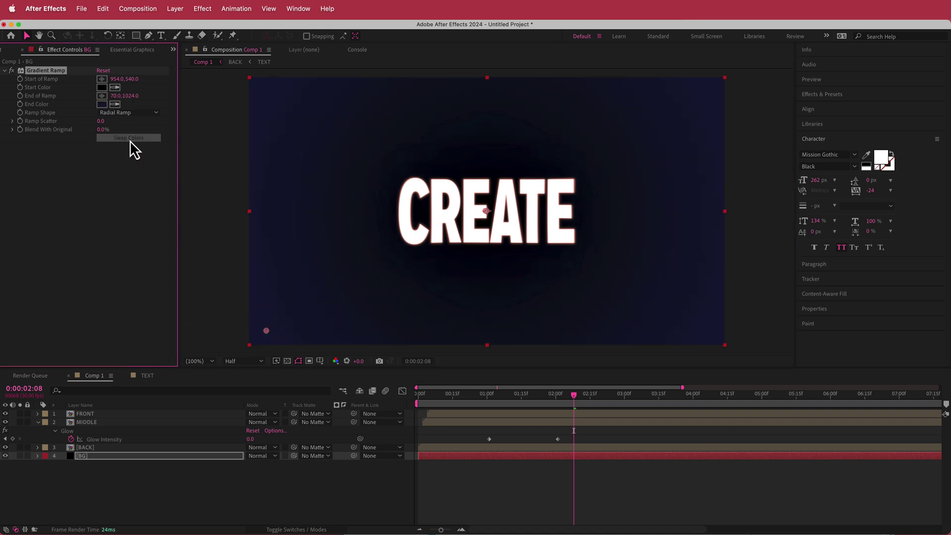
pyautogui.moveTo(265, 330); pyautogui.dragTo(294, 322)
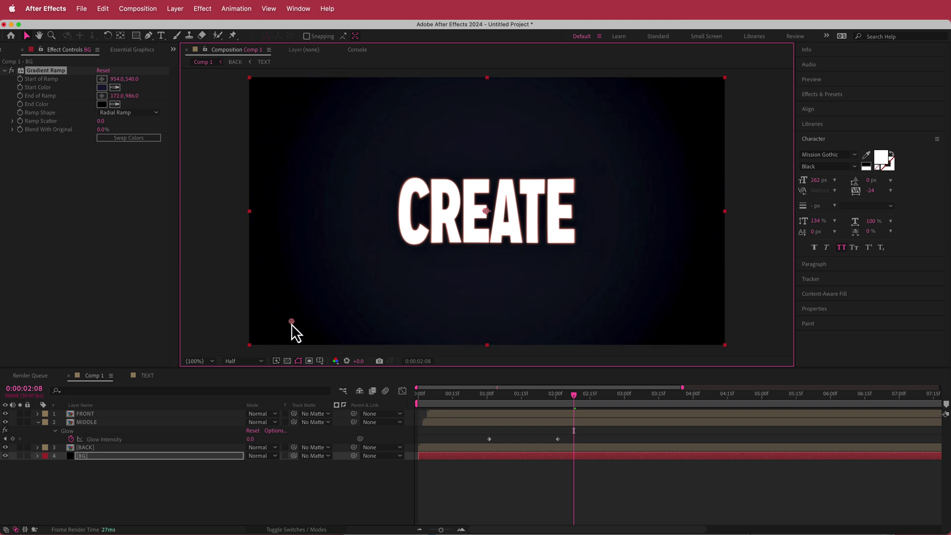
pyautogui.click(568, 408)
pyautogui.moveTo(571, 394); pyautogui.dragTo(420, 396)
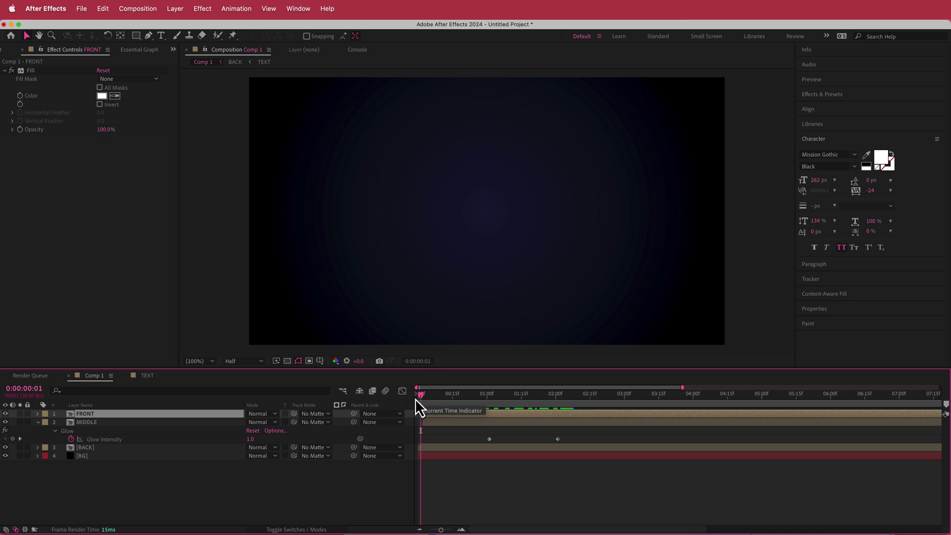
# Add a new adjustment layer above the FRONT layer and apply the Curves effect to it.
pyautogui.rightClick(340, 415)
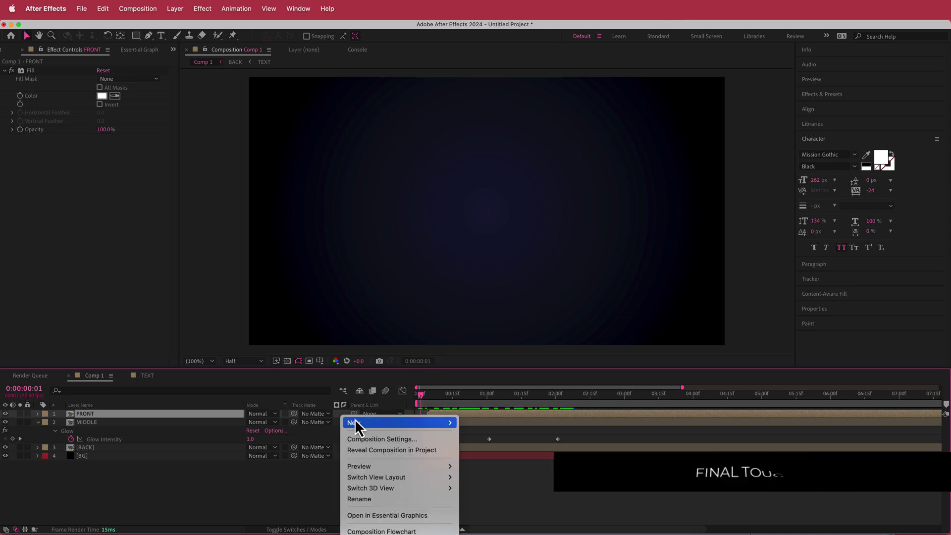
pyautogui.moveTo(355, 422)
pyautogui.click(515, 501)
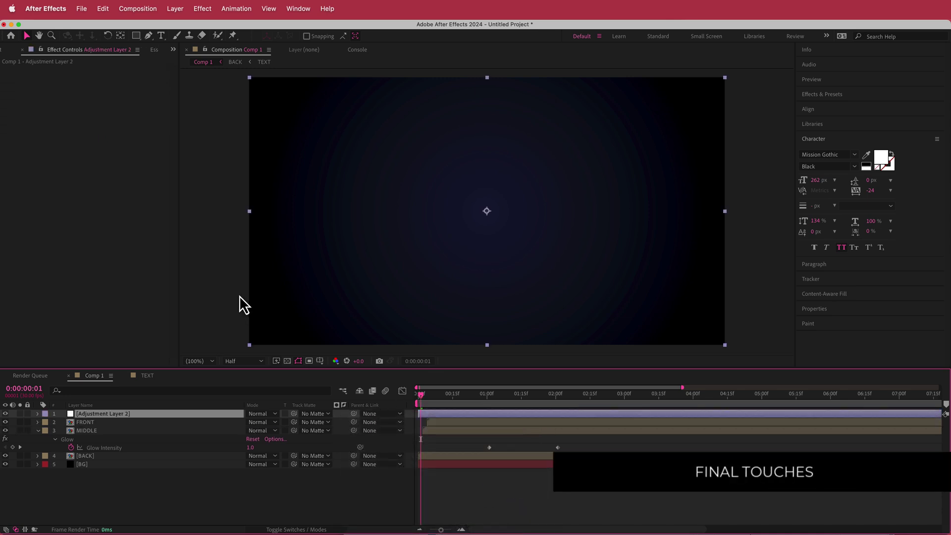
pyautogui.hotkey('ctrl', 'space')
pyautogui.write('curve')
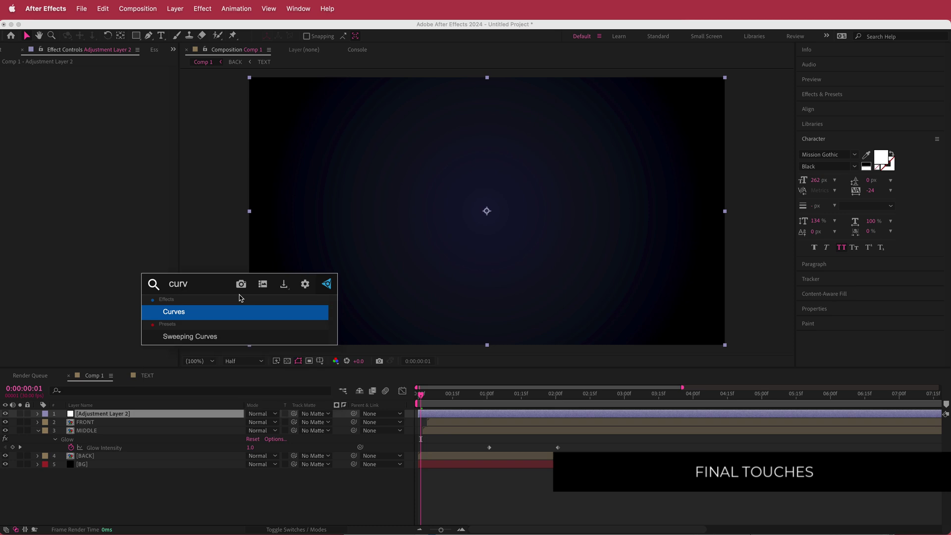
pyautogui.press('Return')
# Shape the RGB curve into a gentle S by lowering the shadows and raising the highlights, checking it at different points of the animation.
pyautogui.moveTo(422, 395); pyautogui.dragTo(516, 391)
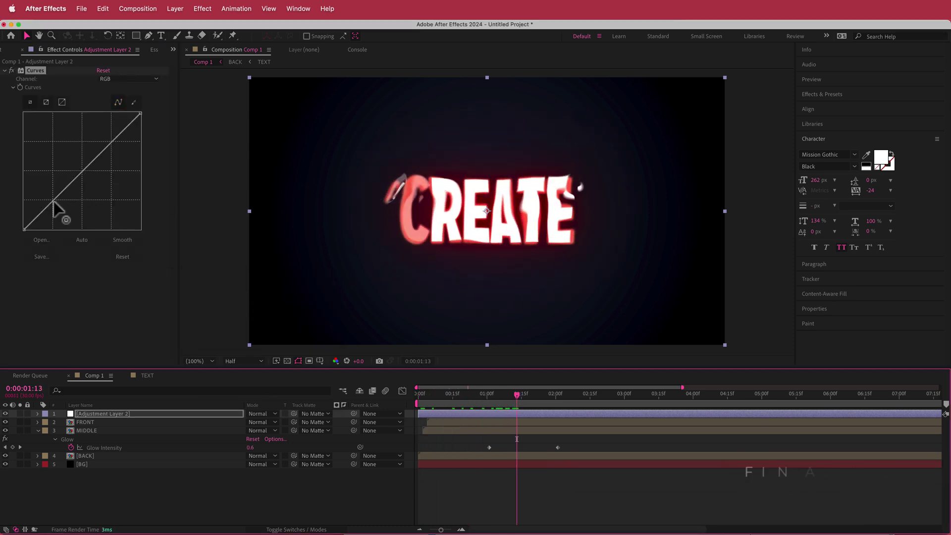
pyautogui.moveTo(59, 191); pyautogui.dragTo(61, 201)
pyautogui.moveTo(121, 141); pyautogui.dragTo(108, 132)
pyautogui.moveTo(109, 139); pyautogui.dragTo(110, 139)
pyautogui.moveTo(505, 396); pyautogui.dragTo(608, 396)
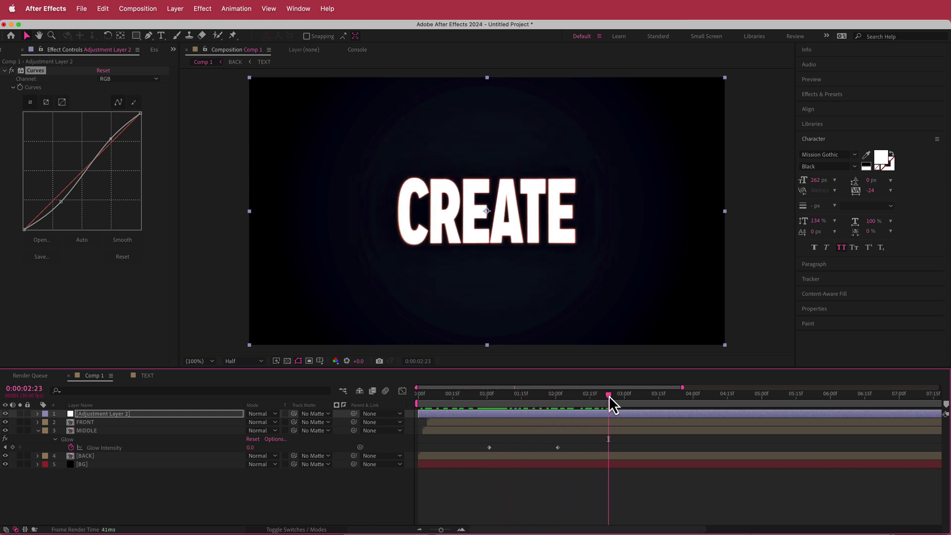
# Add another adjustment layer on top of the Curves adjustment layer and apply the Noise effect to it.
pyautogui.rightClick(344, 415)
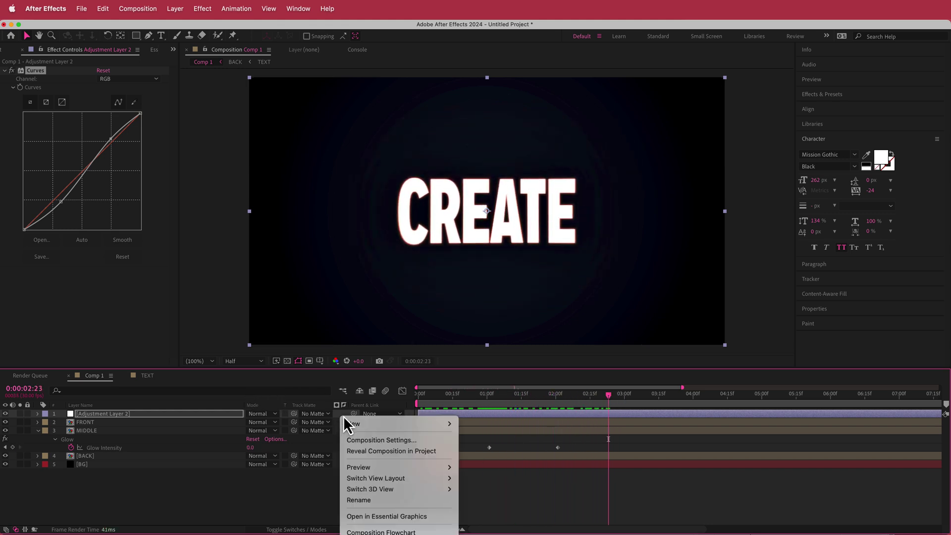
pyautogui.moveTo(427, 424)
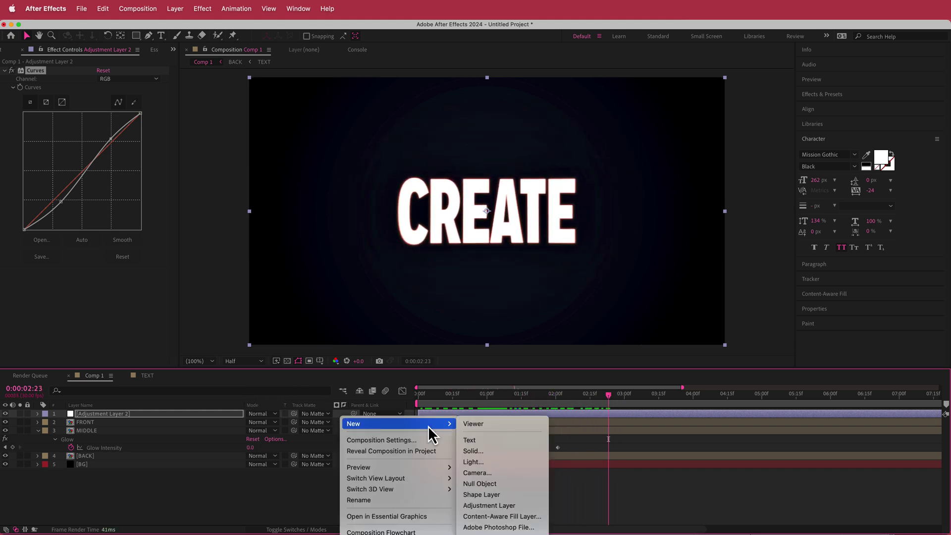
pyautogui.click(495, 504)
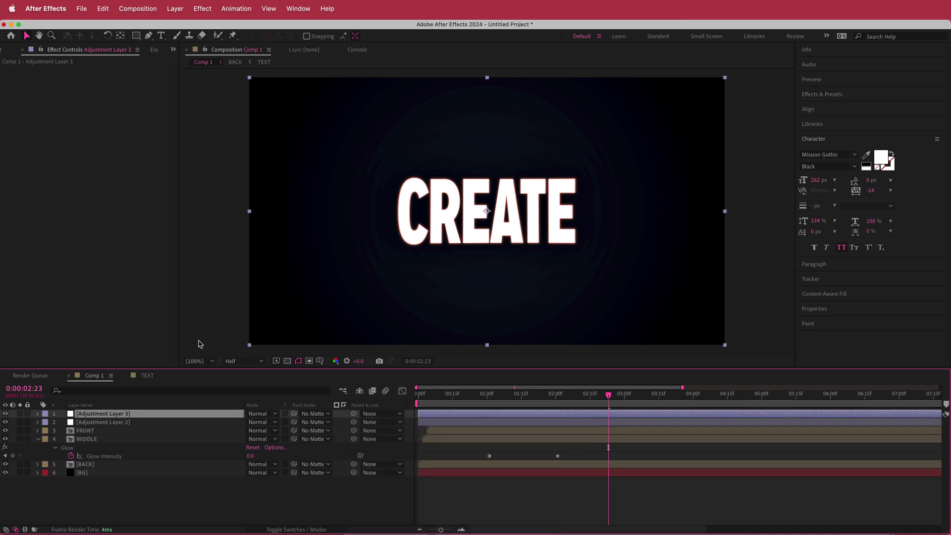
pyautogui.hotkey('ctrl', 'space')
pyautogui.write('Nois')
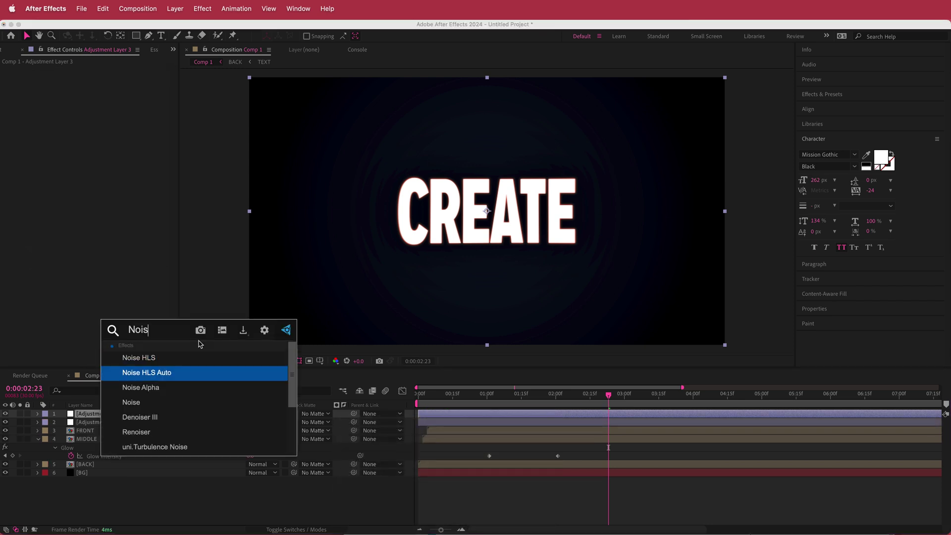
pyautogui.press('Down')
pyautogui.press('Down')
pyautogui.press('Return')
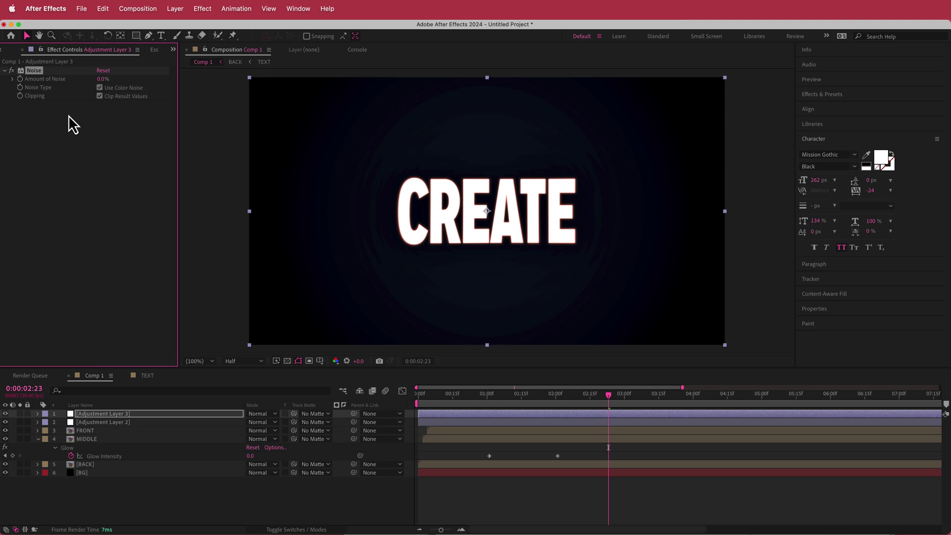
# Set the Amount of Noise to 10% and check the grain around 0:00:01:20 in the animation.
pyautogui.click(103, 80)
pyautogui.write('10')
pyautogui.press('Return')
pyautogui.moveTo(608, 394); pyautogui.dragTo(533, 406)
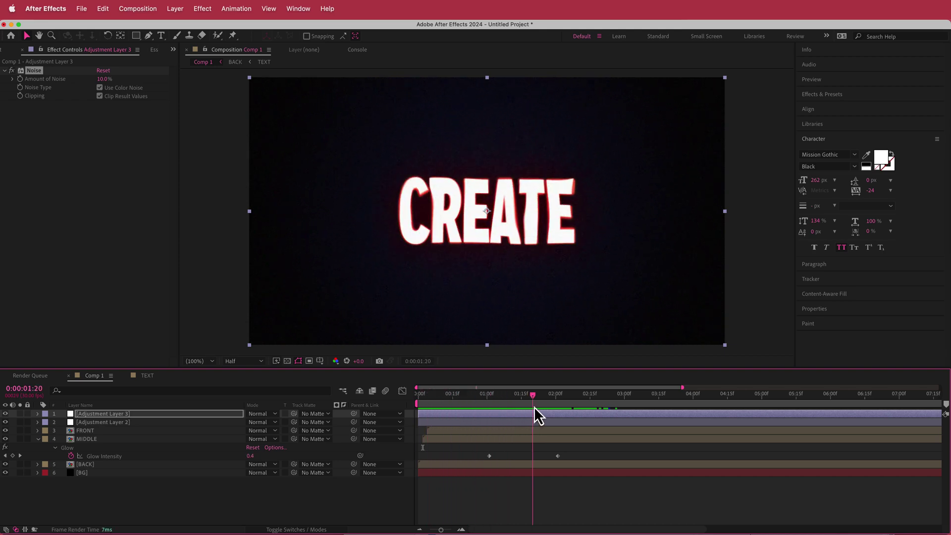